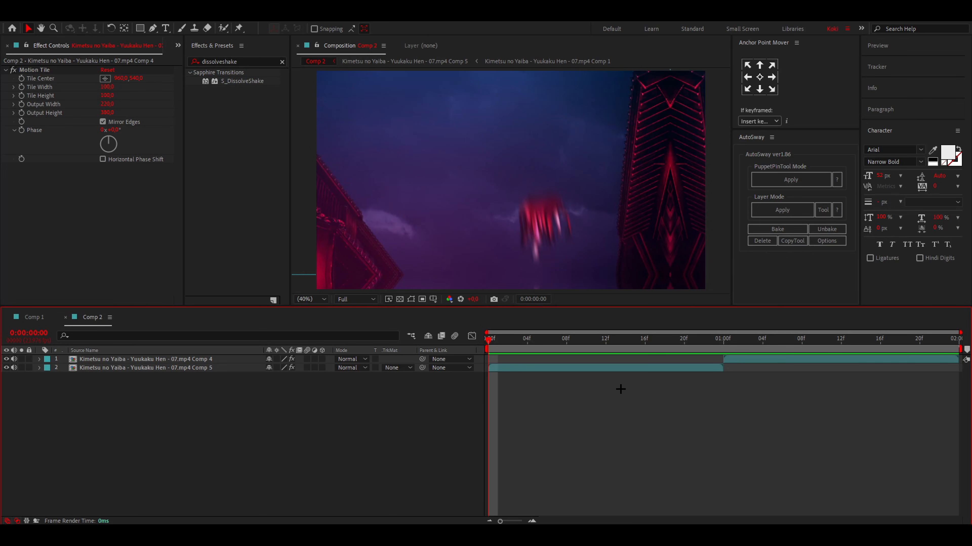
- Preview Comp 2 and apply the S_DissolveShake effect to the second clip, with the playhead at its start
{"action": "key", "text": "space"}
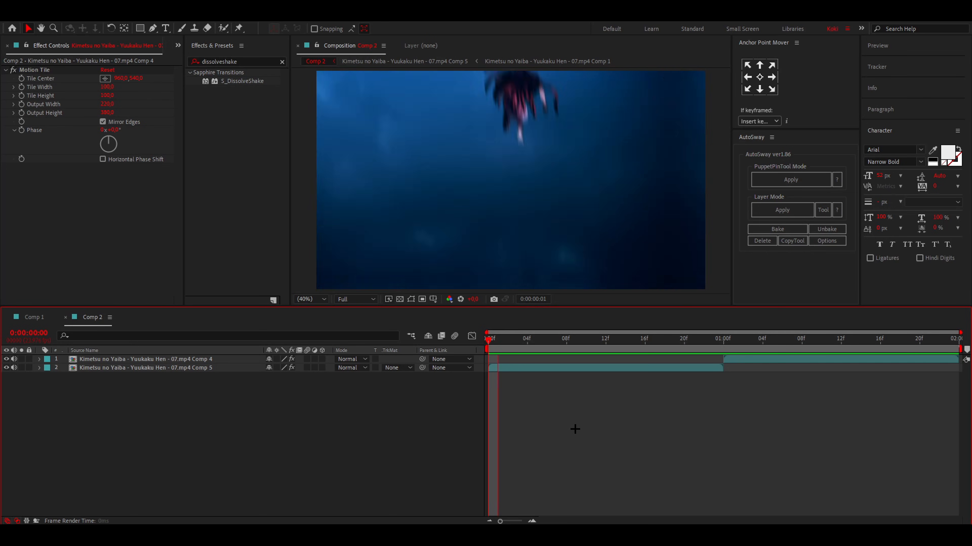
{"action": "left_click", "coordinate": [738, 360]}
{"action": "key", "text": "i"}
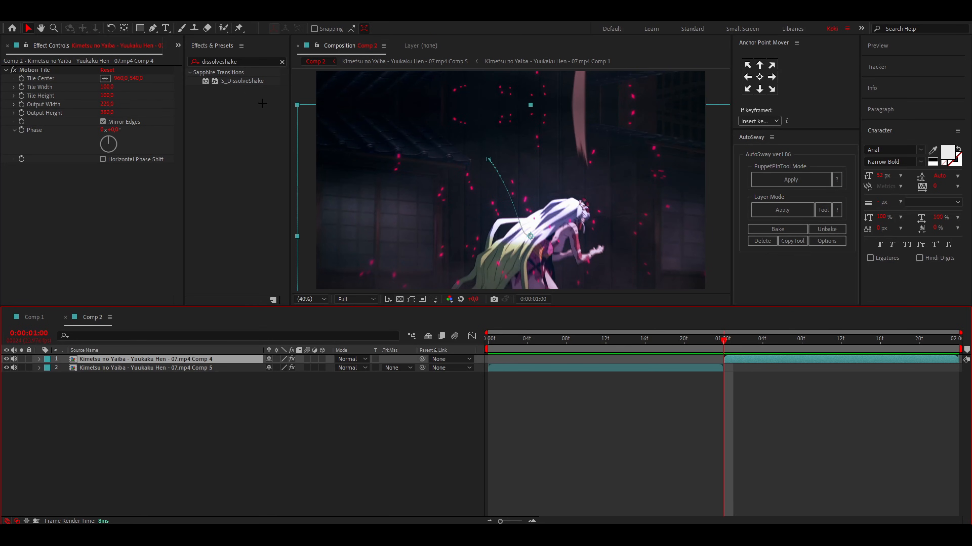
{"action": "double_click", "coordinate": [249, 81]}
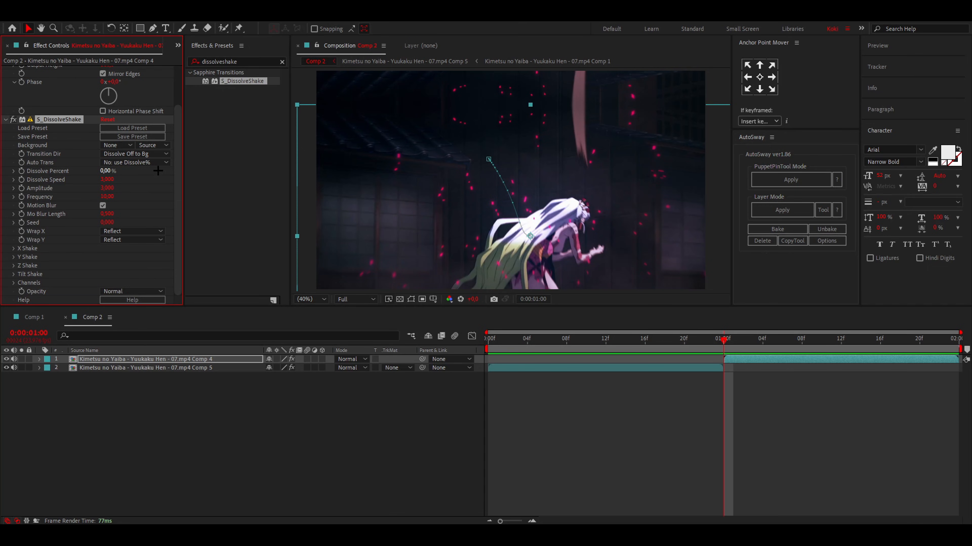
- Keyframe Dissolve Percent on the second clip from 50% at its first frame to 0% at 0:00:01:12
{"action": "left_click", "coordinate": [109, 171]}
{"action": "type", "text": "50"}
{"action": "key", "text": "Return"}
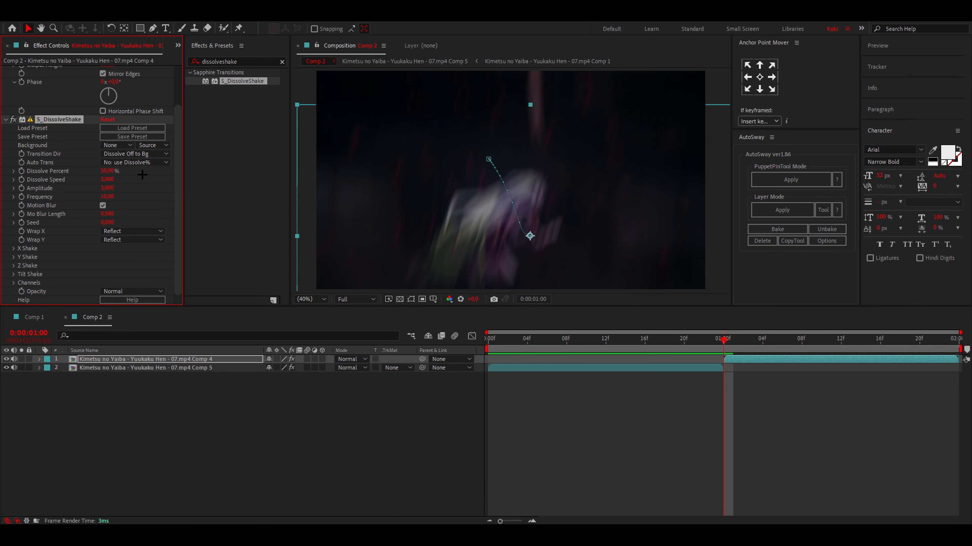
{"action": "left_click", "coordinate": [21, 171]}
{"action": "key", "text": "u"}
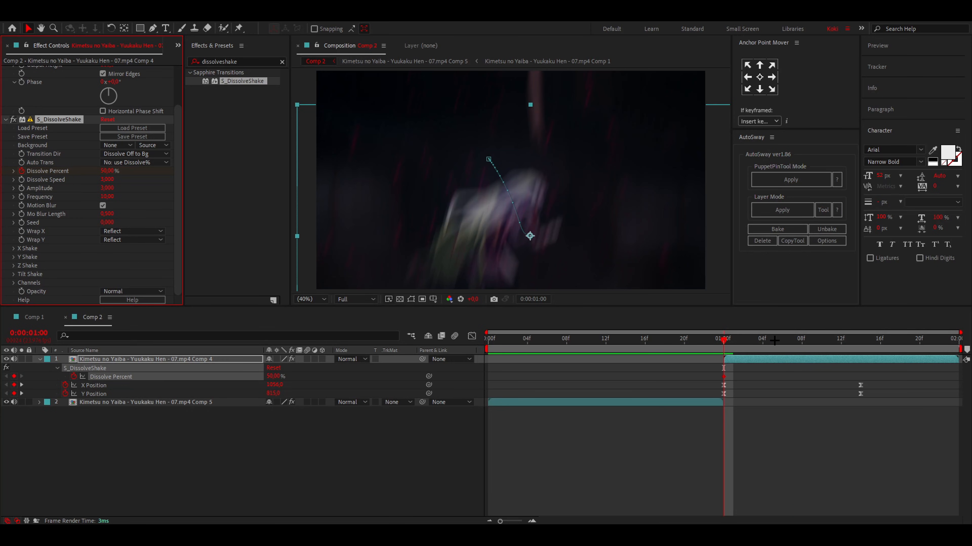
{"action": "left_click", "coordinate": [841, 339]}
{"action": "left_click_drag", "start_coordinate": [274, 377], "coordinate": [140, 373]}
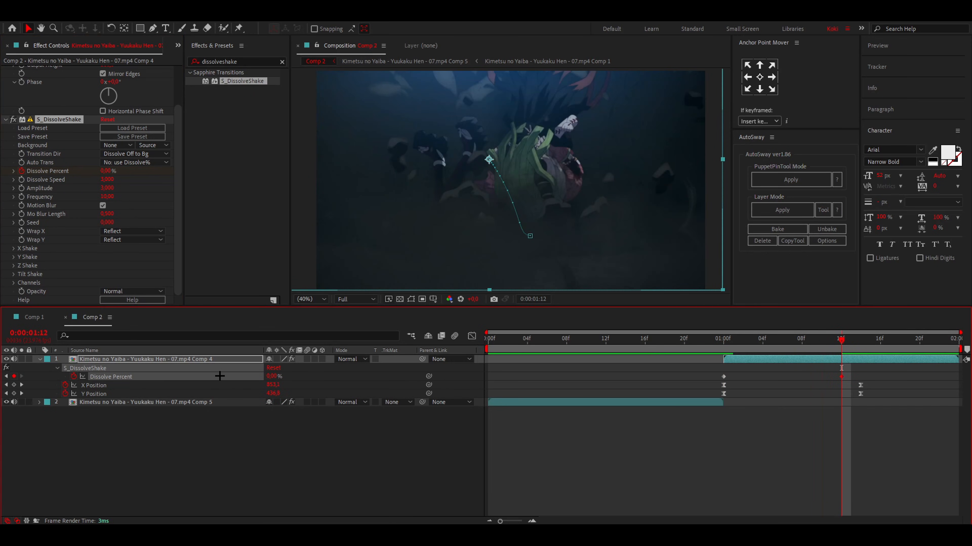
- Ease both Dissolve Percent keyframes and shape their value curve into a steep initial drop with a long, slow tail
{"action": "left_click_drag", "start_coordinate": [869, 372], "coordinate": [690, 383]}
{"action": "left_click", "coordinate": [471, 336]}
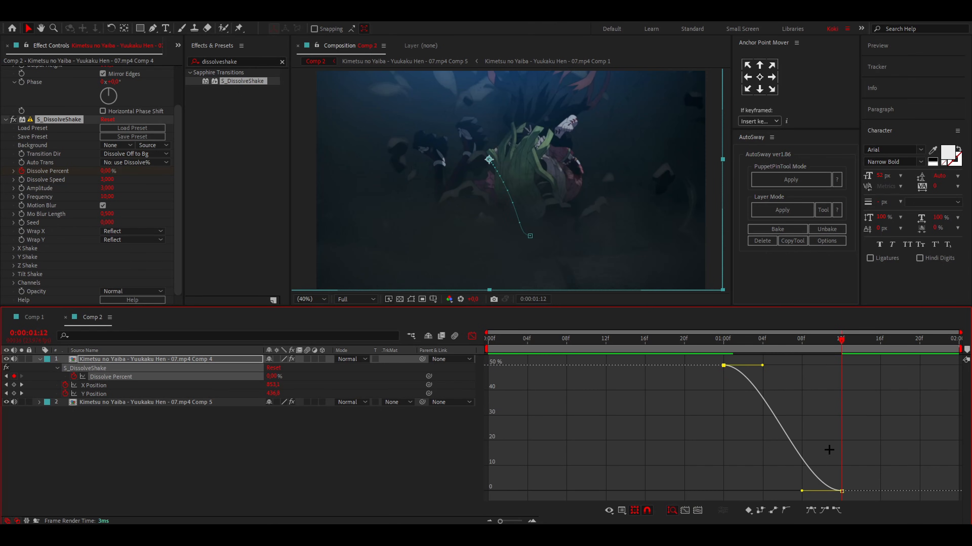
{"action": "left_click_drag", "start_coordinate": [801, 491], "coordinate": [722, 486]}
{"action": "left_click_drag", "start_coordinate": [762, 365], "coordinate": [679, 462]}
{"action": "left_click", "coordinate": [782, 339]}
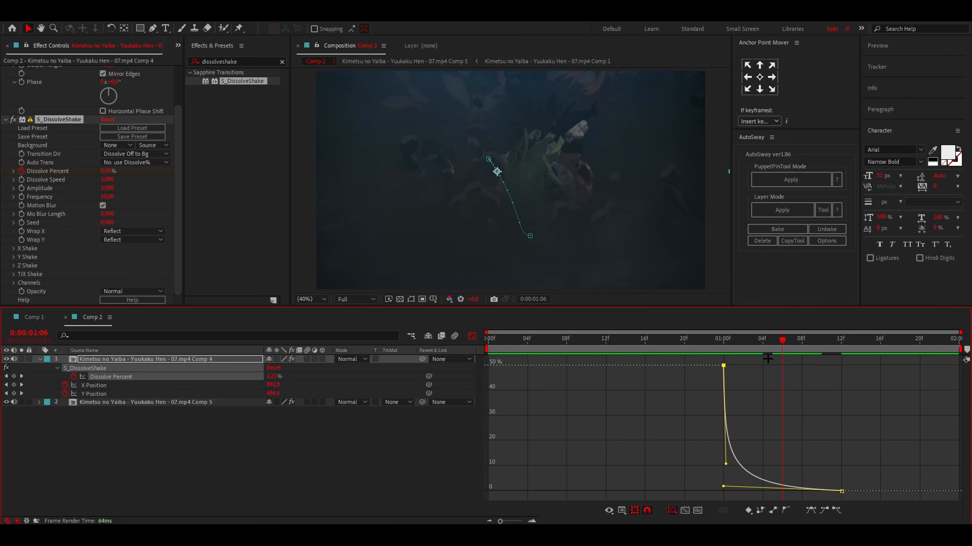
{"action": "left_click_drag", "start_coordinate": [768, 359], "coordinate": [723, 354]}
{"action": "key", "text": "u"}
{"action": "left_click", "coordinate": [472, 336]}
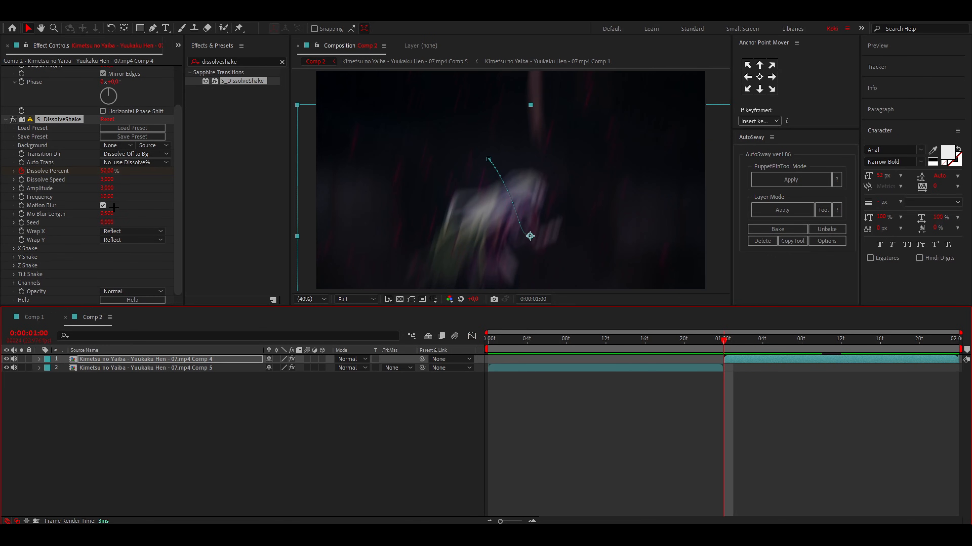
- Turn off Motion Blur in S_DissolveShake and set both Wrap X and Wrap Y to No
{"action": "left_click", "coordinate": [103, 205]}
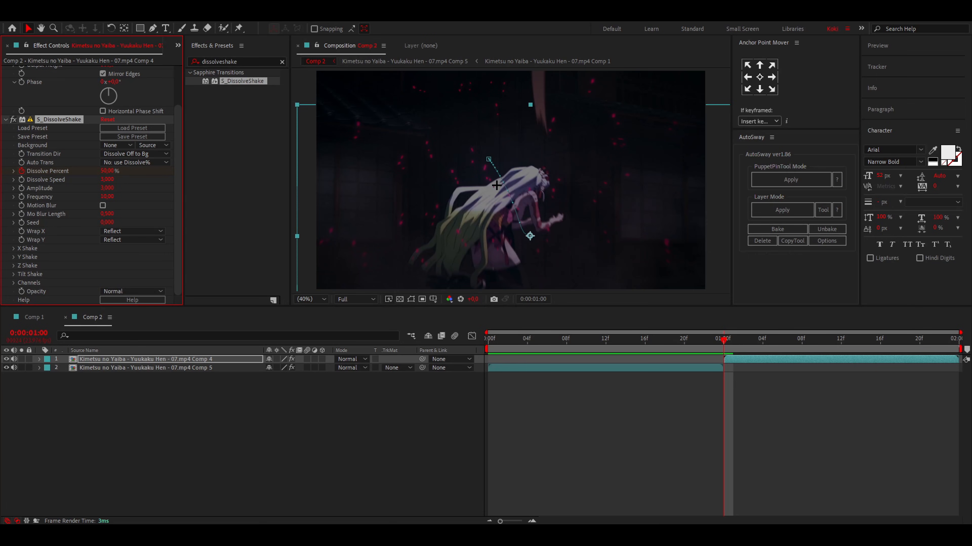
{"action": "left_click", "coordinate": [123, 231]}
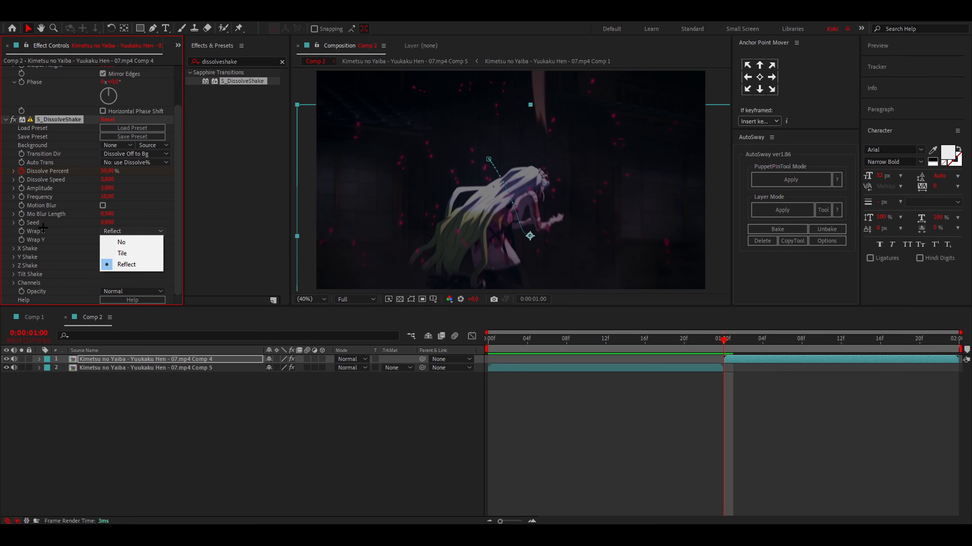
{"action": "left_click", "coordinate": [122, 242]}
{"action": "left_click", "coordinate": [130, 240]}
{"action": "left_click", "coordinate": [122, 251]}
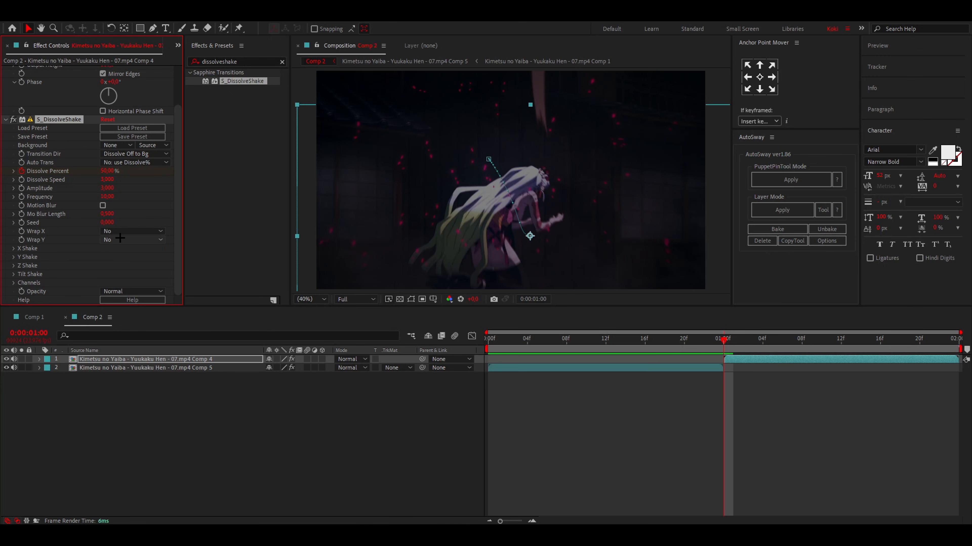
{"action": "scroll", "coordinate": [35, 69], "scroll_direction": "up", "scroll_amount": 2}
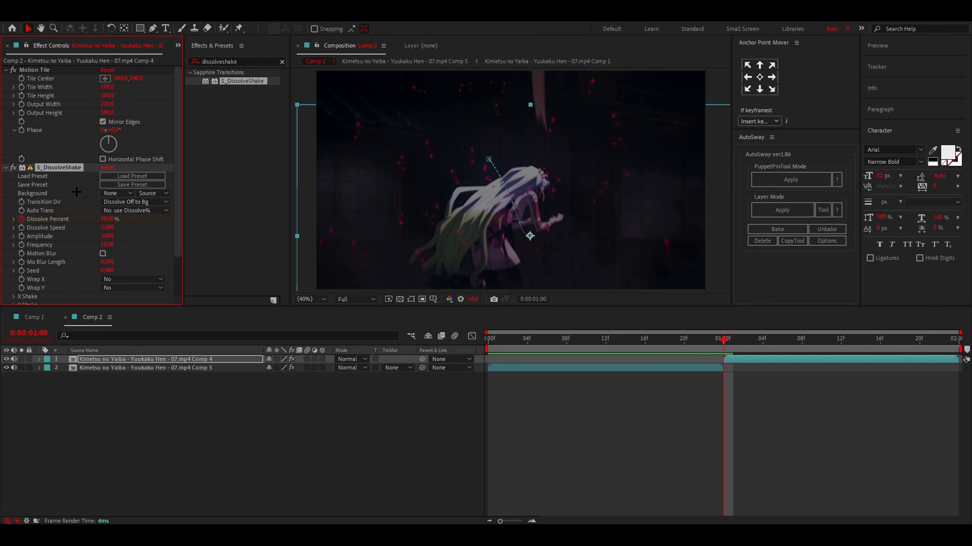
{"action": "scroll", "coordinate": [88, 245], "scroll_direction": "down", "scroll_amount": 2}
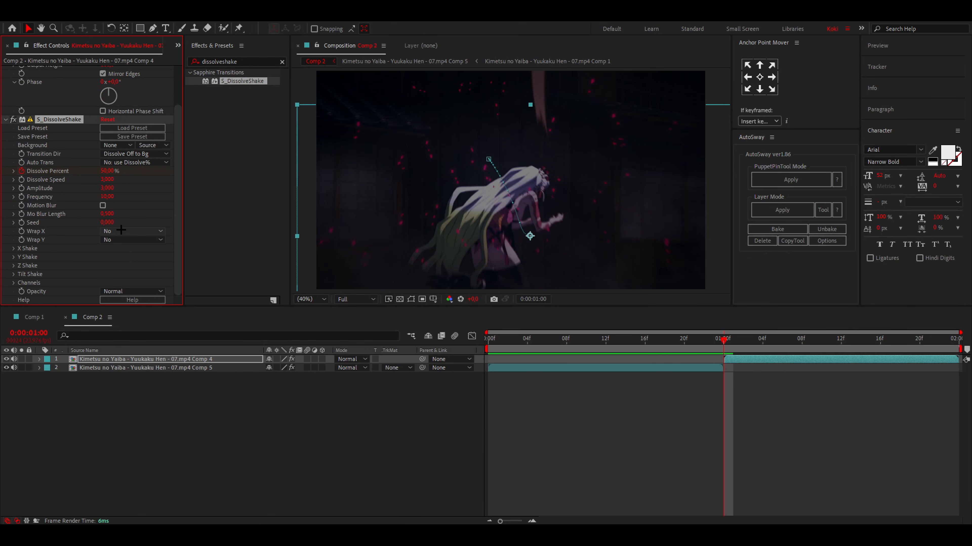
- Try shifting the second clip's position and changing its scale, and revert those changes
{"action": "key", "text": "p"}
{"action": "left_click_drag", "start_coordinate": [275, 368], "coordinate": [77, 347]}
{"action": "key", "text": "ctrl+z"}
{"action": "left_click_drag", "start_coordinate": [273, 376], "coordinate": [179, 362]}
{"action": "key", "text": "s"}
{"action": "left_click_drag", "start_coordinate": [280, 368], "coordinate": [316, 383]}
- Set X Rand Amp to 0 in S_DissolveShake's X Shake settings, working at the second clip's first frame
{"action": "left_click", "coordinate": [13, 247]}
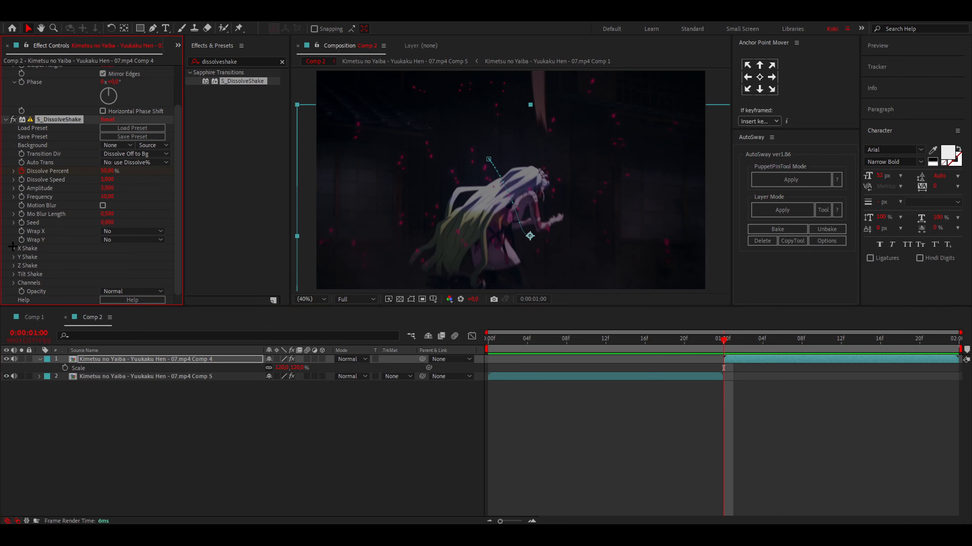
{"action": "scroll", "coordinate": [31, 248], "scroll_direction": "down", "scroll_amount": 2}
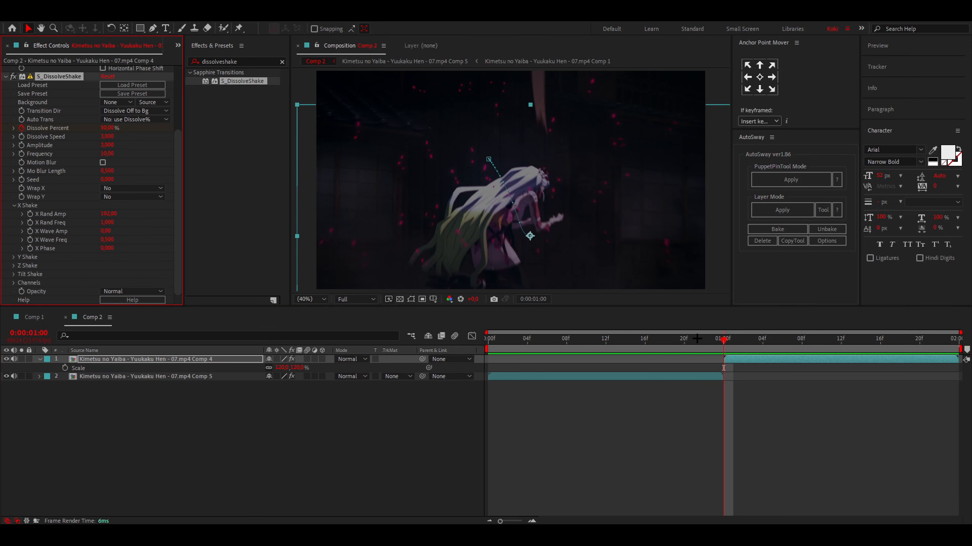
{"action": "left_click_drag", "start_coordinate": [697, 338], "coordinate": [739, 356]}
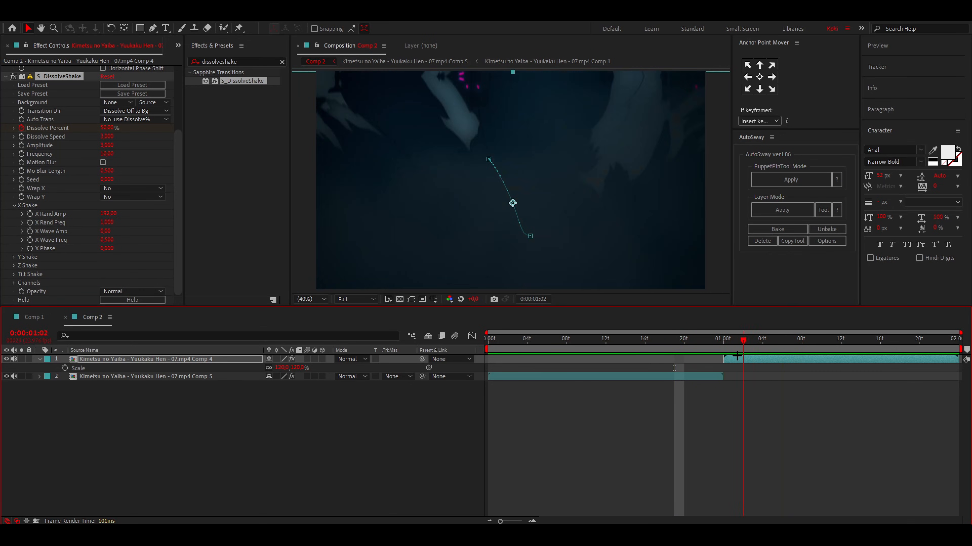
{"action": "key", "text": "i"}
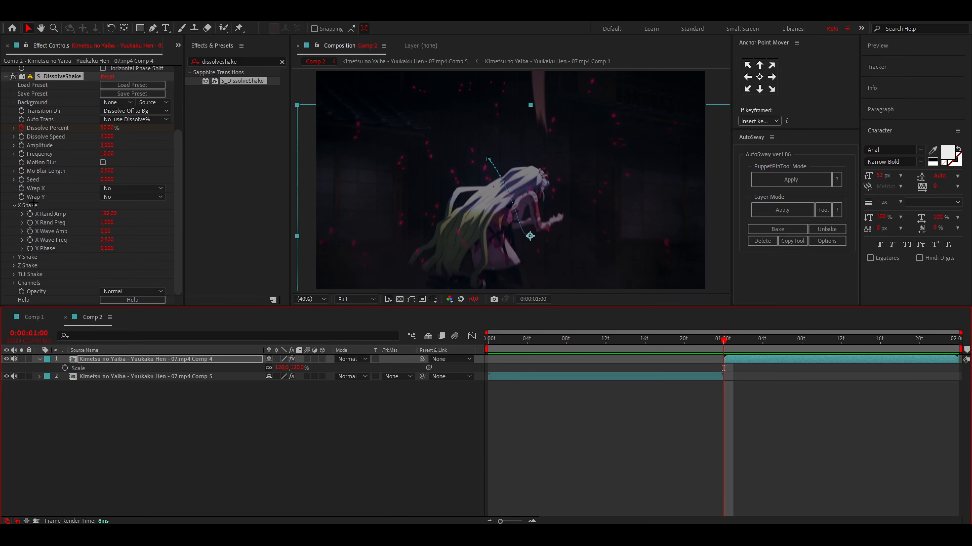
{"action": "left_click", "coordinate": [107, 214]}
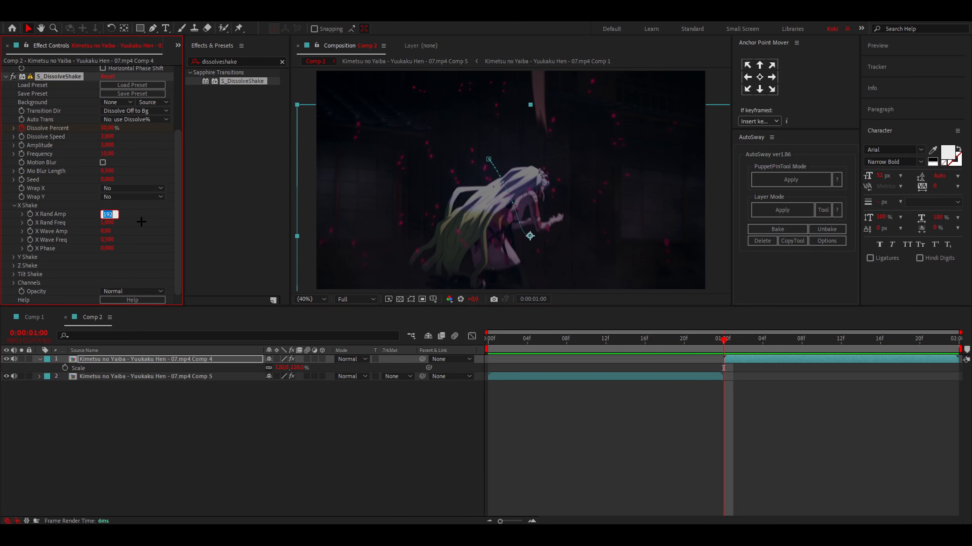
{"action": "type", "text": "0"}
{"action": "key", "text": "Return"}
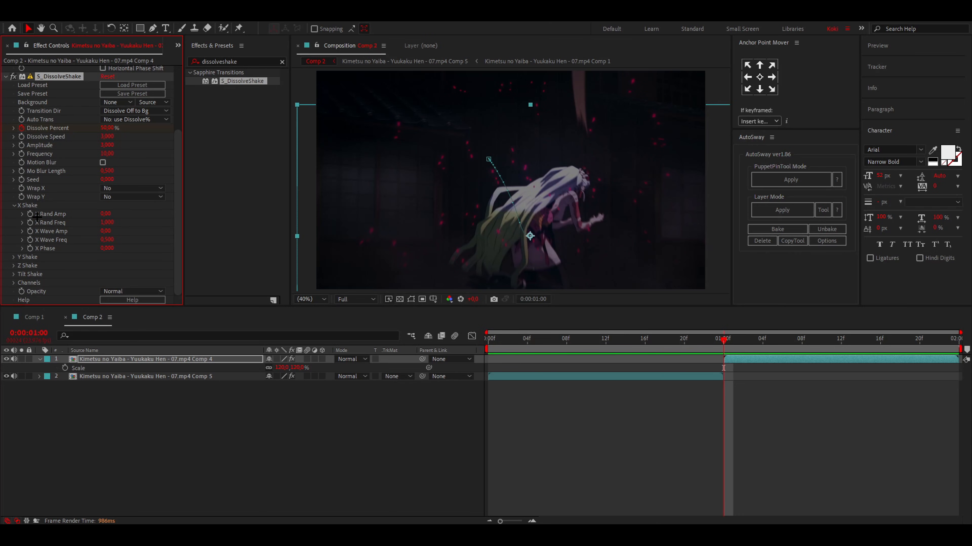
- Set Y Rand Amp to 900 in S_DissolveShake's Y Shake settings
{"action": "left_click", "coordinate": [12, 206]}
{"action": "left_click", "coordinate": [12, 257]}
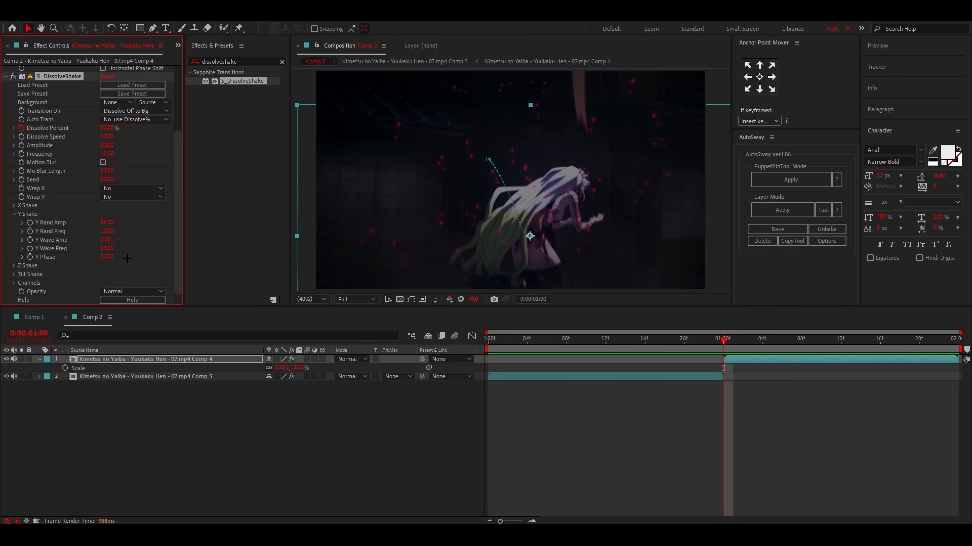
{"action": "left_click", "coordinate": [108, 223]}
{"action": "type", "text": "900"}
{"action": "key", "text": "Return"}
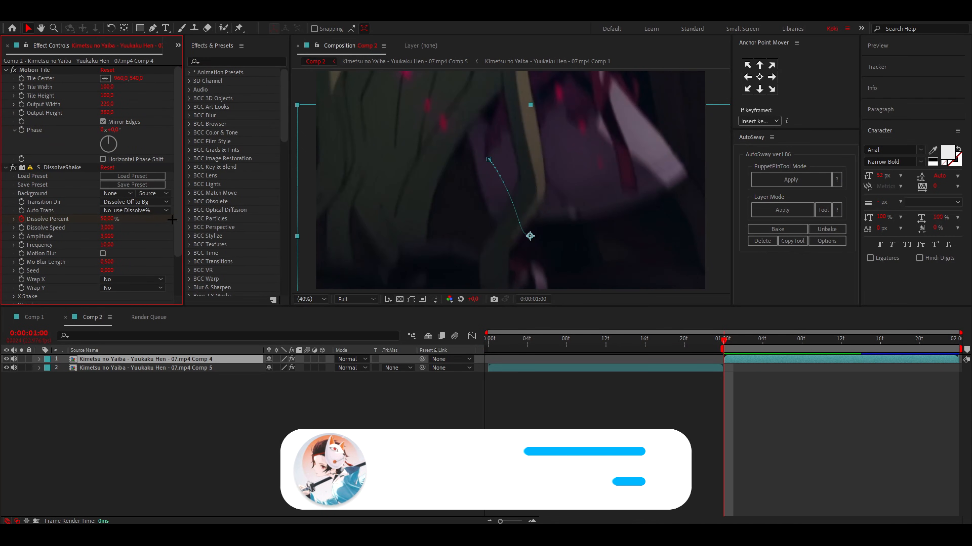
- Try a much lower Y Rand Amp in the Y Shake settings and undo the change
{"action": "scroll", "coordinate": [163, 275], "scroll_direction": "down", "scroll_amount": 2}
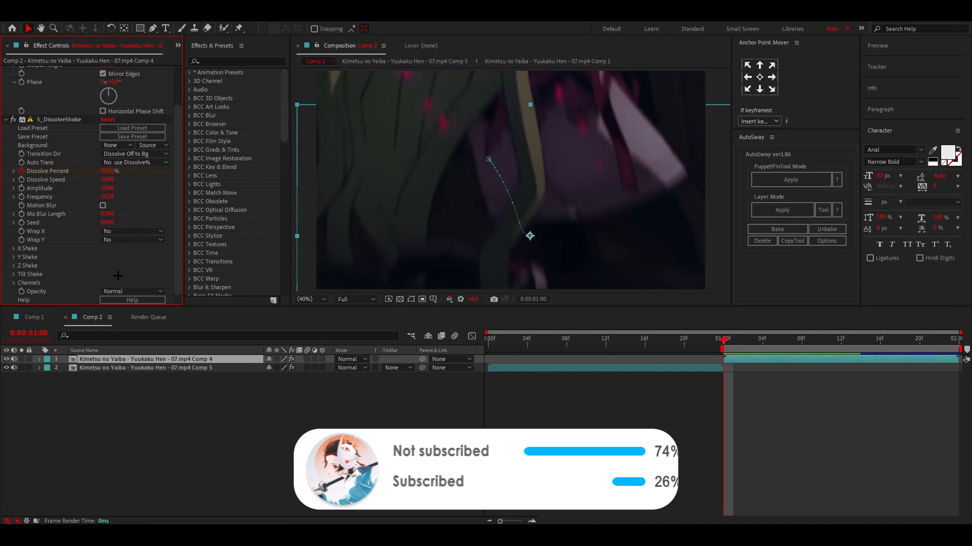
{"action": "left_click", "coordinate": [13, 257]}
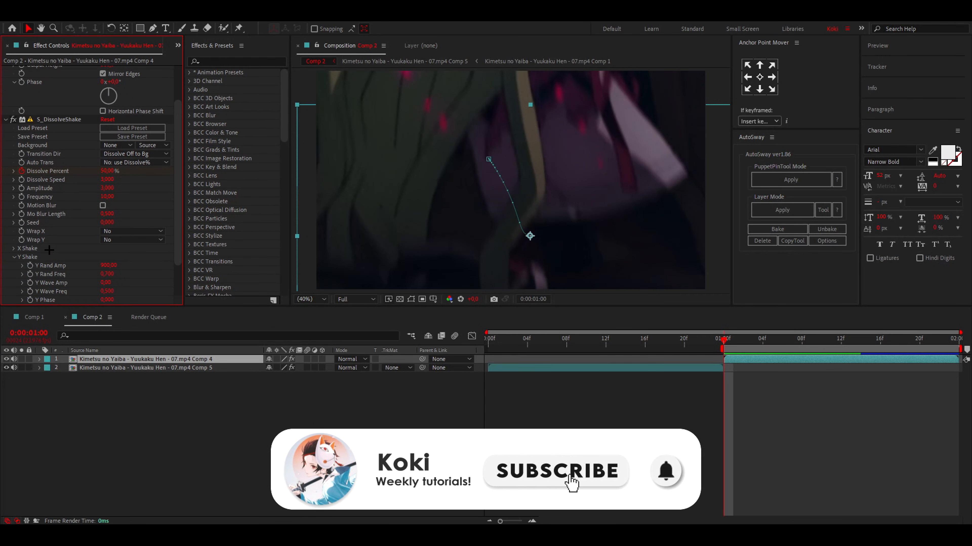
{"action": "scroll", "coordinate": [12, 256], "scroll_direction": "down", "scroll_amount": 2}
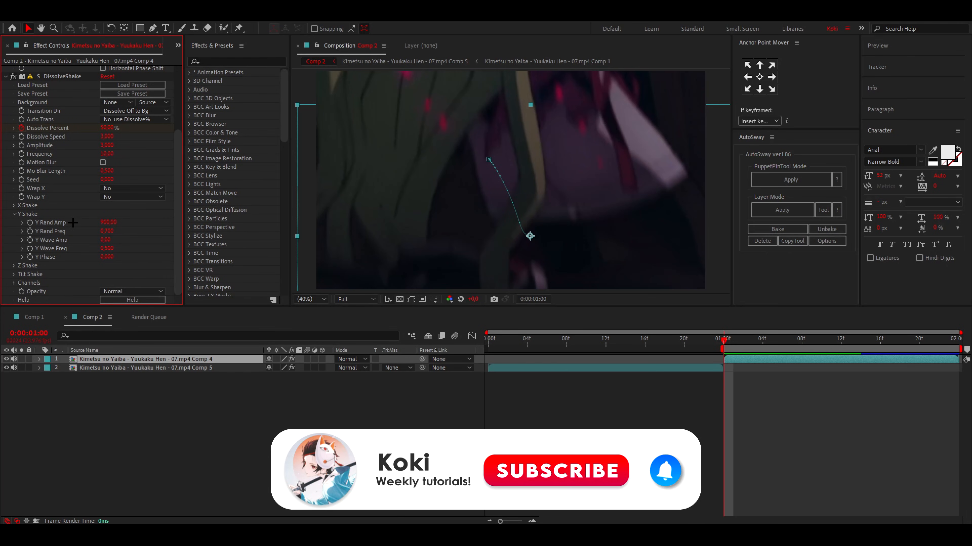
{"action": "left_click_drag", "start_coordinate": [108, 222], "coordinate": [0, 229]}
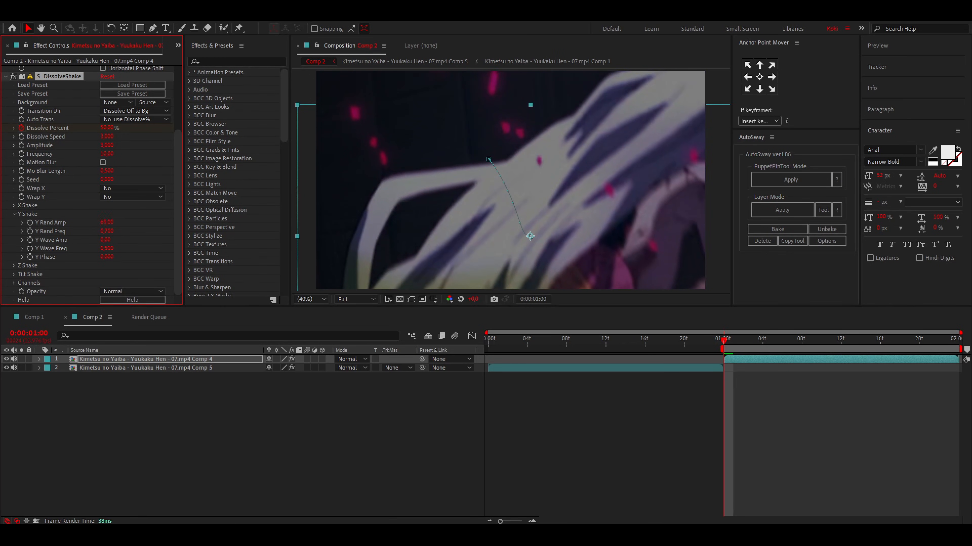
{"action": "key", "text": "ctrl+z"}
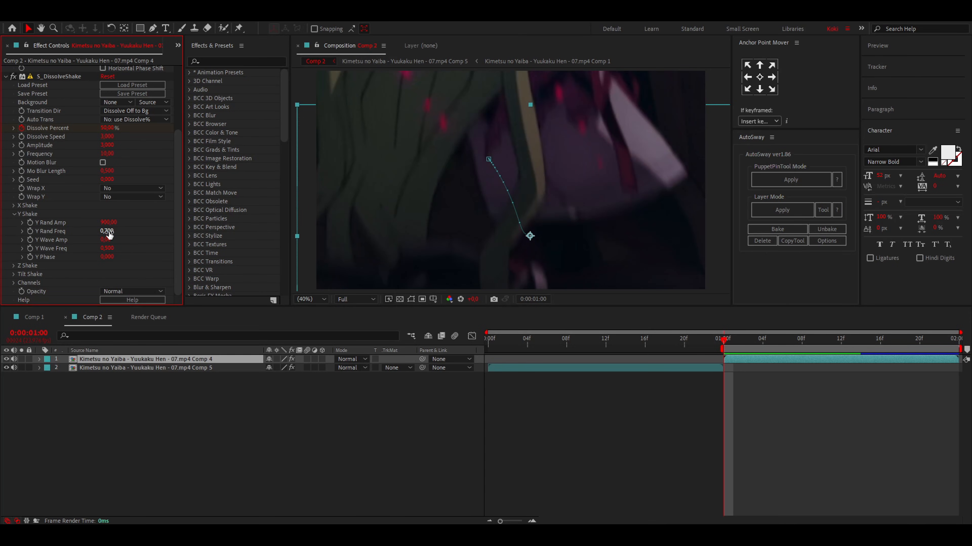
- Try raising Y Rand Freq to about 3.2 and preview the shake
{"action": "left_click_drag", "start_coordinate": [110, 234], "coordinate": [242, 233]}
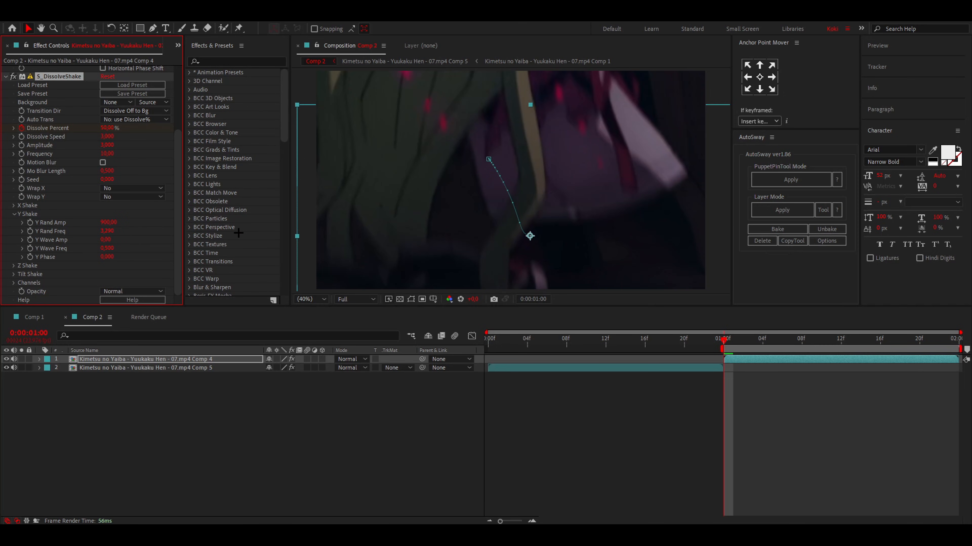
{"action": "key", "text": "space"}
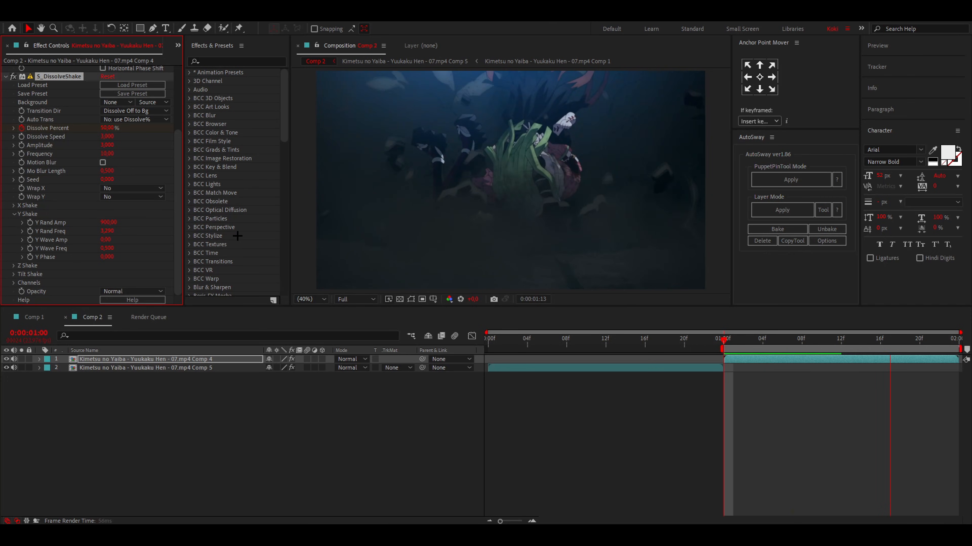
{"action": "key", "text": "space"}
{"action": "key", "text": "space"}
{"action": "key", "text": "space"}
- Try lowering Y Rand Freq to about 0.2 and preview the slower shake
{"action": "left_click_drag", "start_coordinate": [111, 232], "coordinate": [65, 235]}
{"action": "key", "text": "space"}
{"action": "key", "text": "space"}
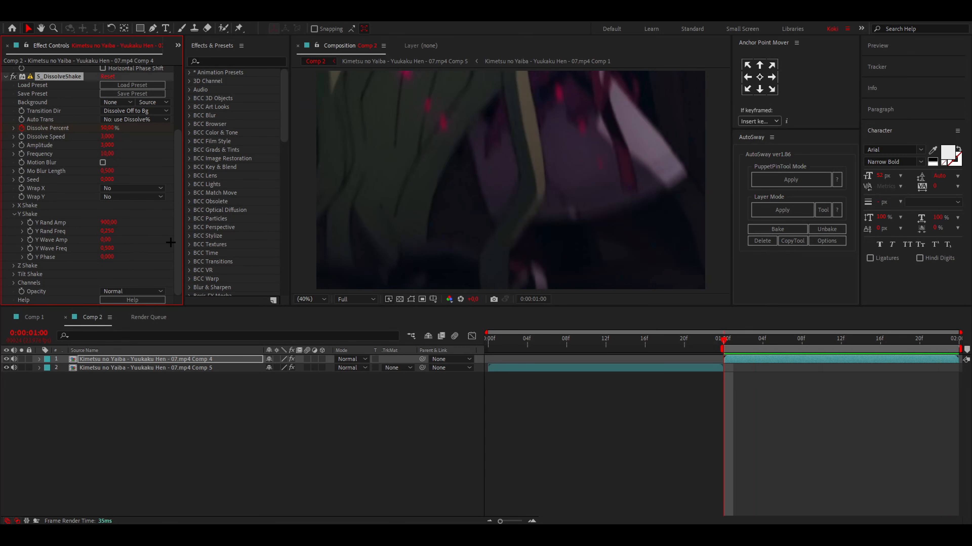
{"action": "key", "text": "space"}
{"action": "key", "text": "space"}
- Try raising Y Rand Freq to about 7.48, preview the shake, and undo the frequency changes
{"action": "left_click_drag", "start_coordinate": [107, 231], "coordinate": [482, 241]}
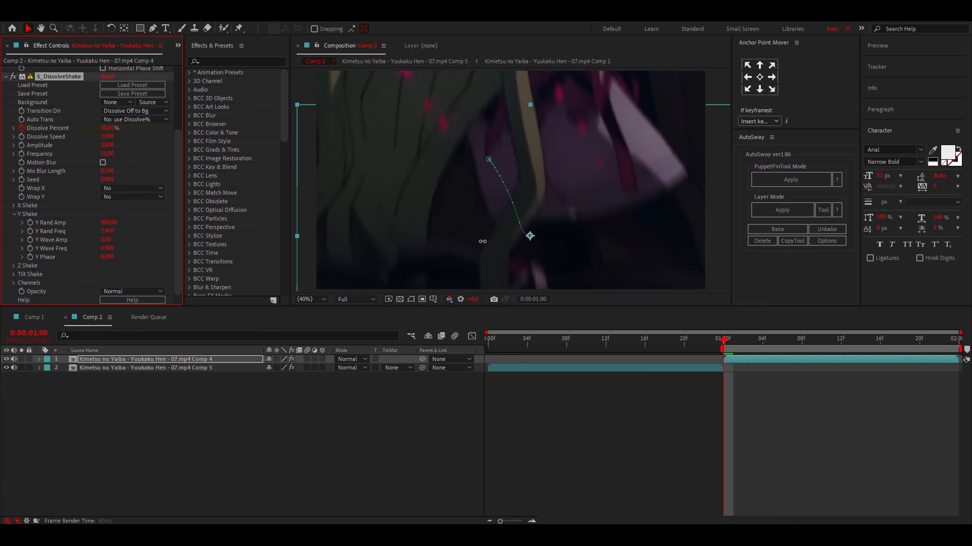
{"action": "key", "text": "space"}
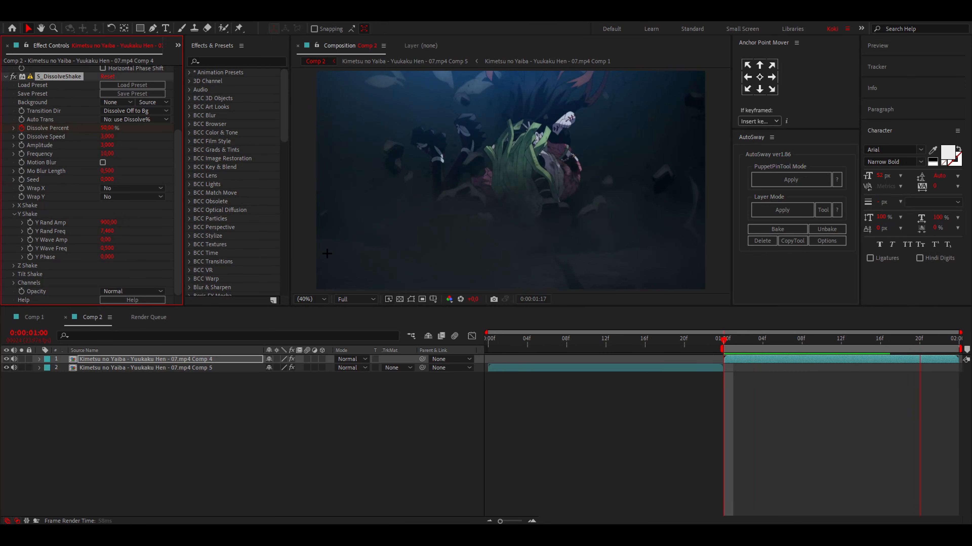
{"action": "key", "text": "space"}
{"action": "key", "text": "space"}
{"action": "key", "text": "space"}
{"action": "key", "text": "ctrl+z"}
{"action": "key", "text": "ctrl+z"}
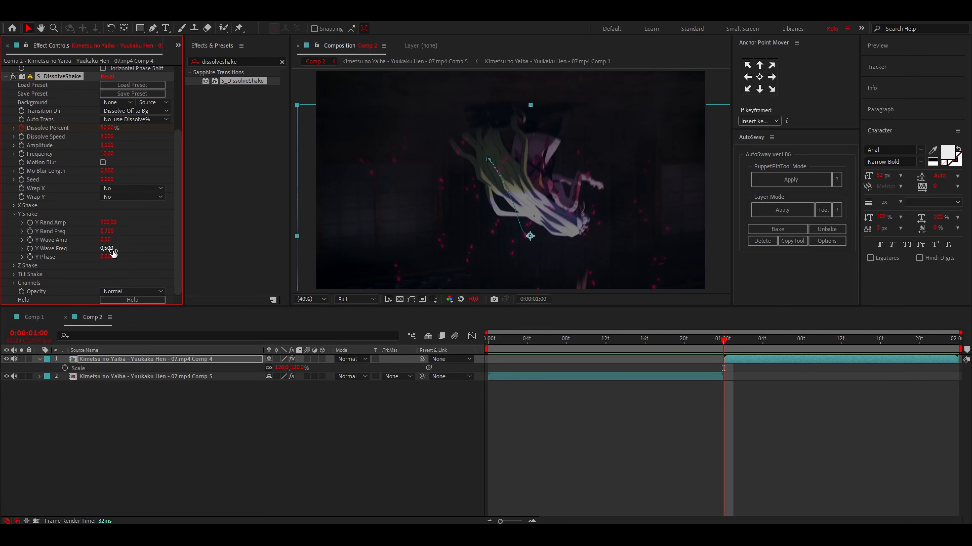
- Collapse the Y Shake settings and play back the transition from shortly before the cut
{"action": "left_click", "coordinate": [13, 214]}
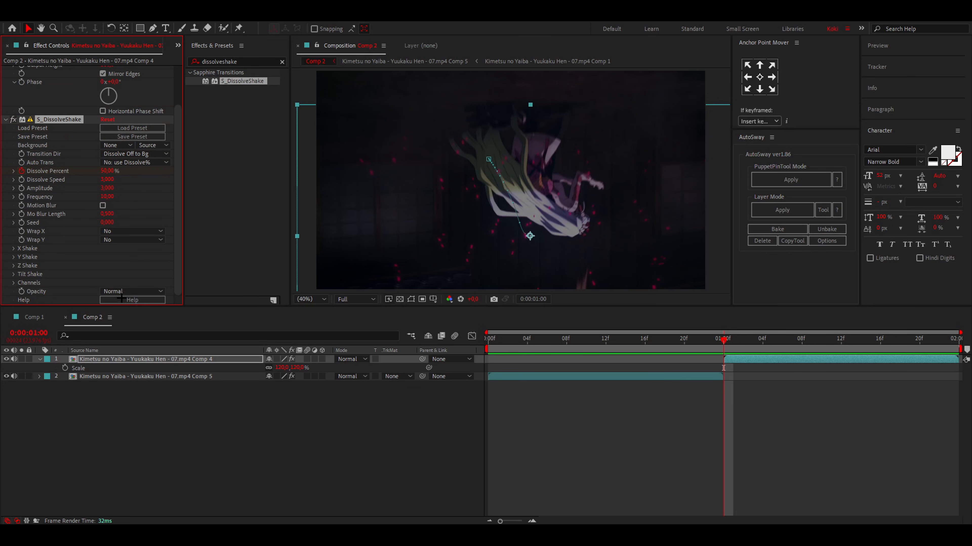
{"action": "key", "text": "space"}
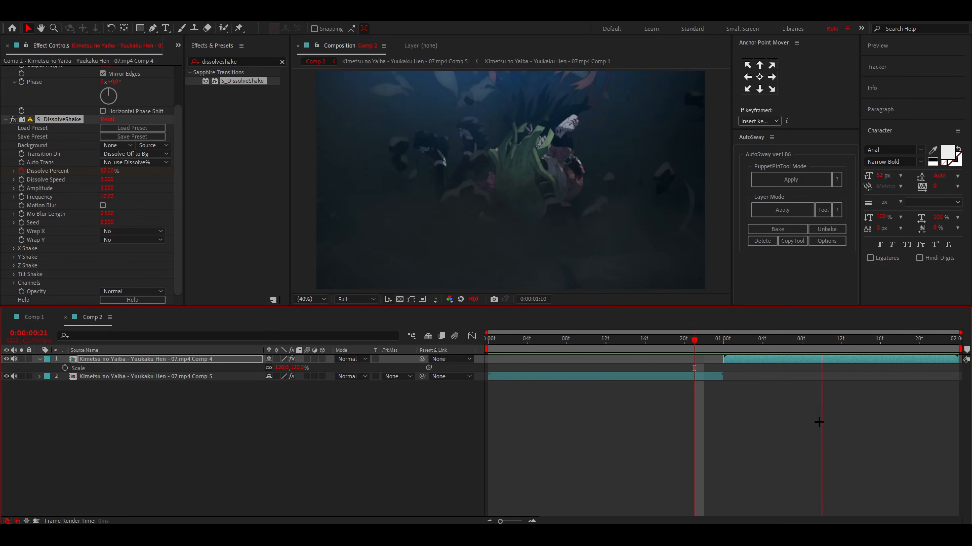
- In the Z Shake settings, set Z Rand Amp to 700 and Z Rand Freq to 0.5, and collapse the group
{"action": "left_click", "coordinate": [12, 265]}
{"action": "left_click", "coordinate": [12, 265]}
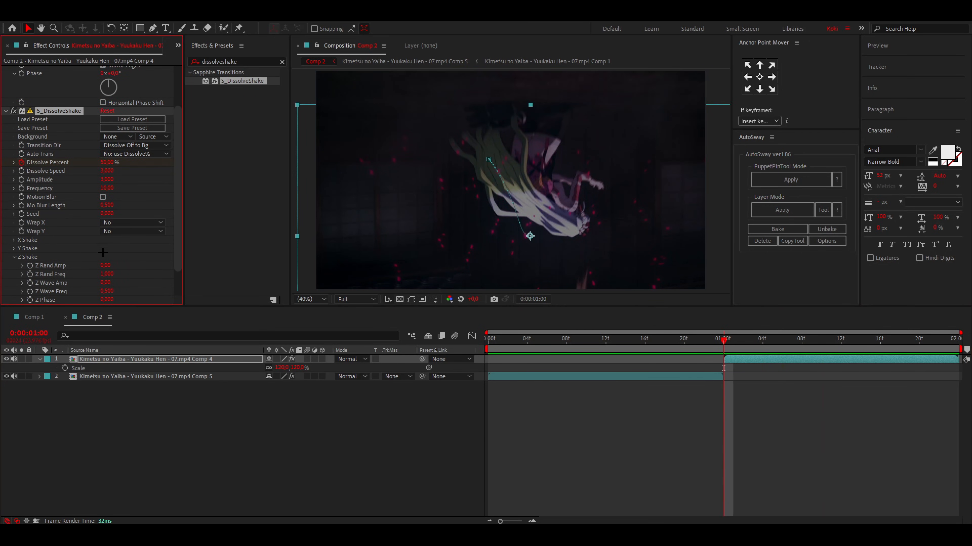
{"action": "left_click_drag", "start_coordinate": [107, 266], "coordinate": [475, 280]}
{"action": "left_click", "coordinate": [111, 274]}
{"action": "key", "text": "BackSpace"}
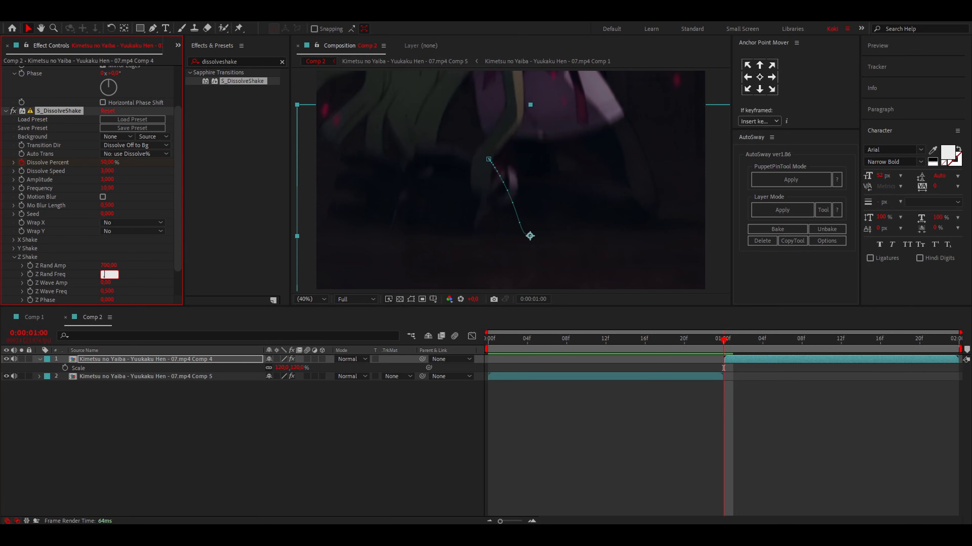
{"action": "key", "text": "Return"}
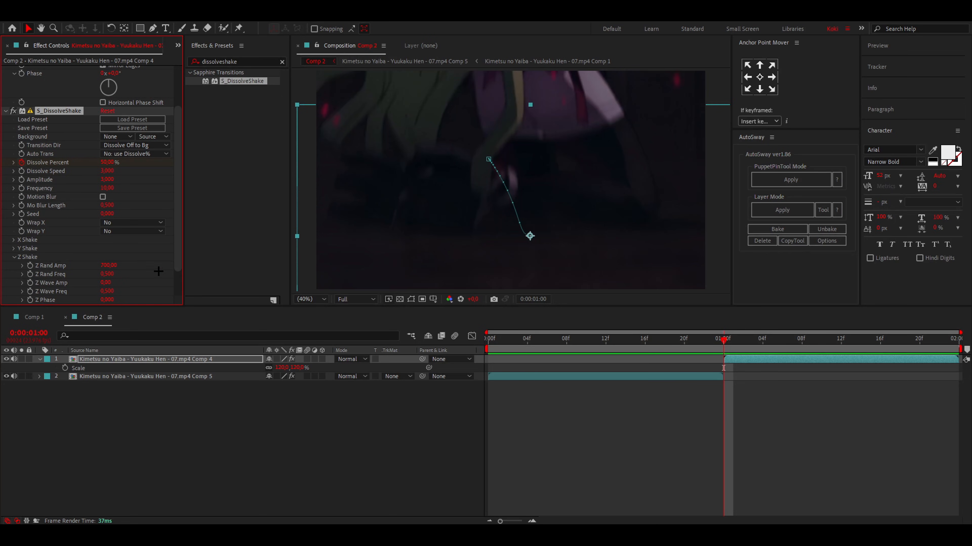
{"action": "scroll", "coordinate": [152, 270], "scroll_direction": "down", "scroll_amount": 2}
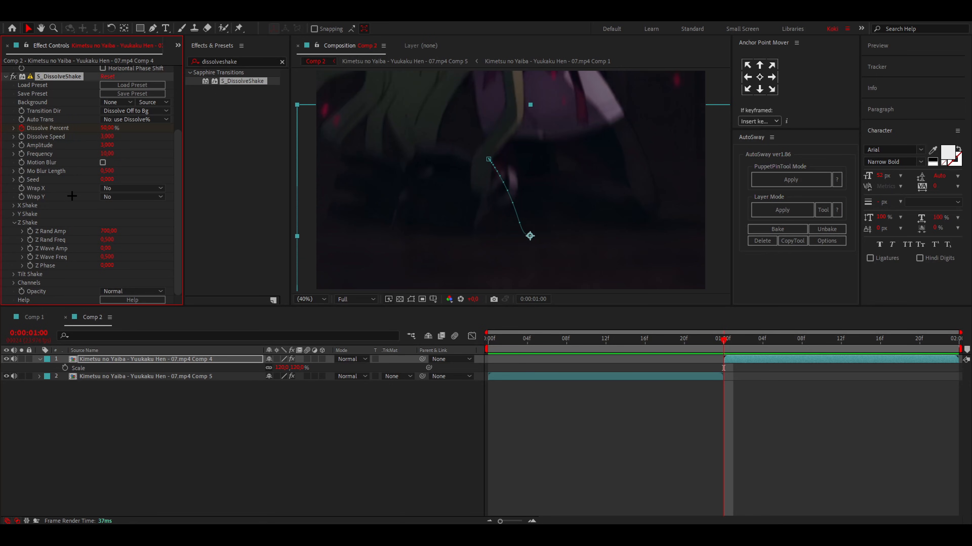
{"action": "left_click", "coordinate": [14, 223]}
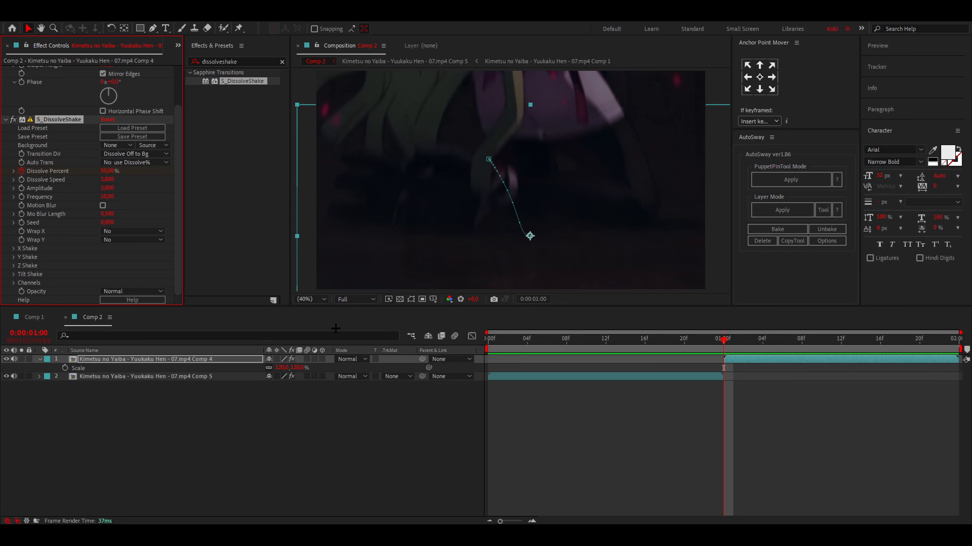
- Play back the transition from frame 19, shortly before the cut, to preview the zoom shake
{"action": "left_click", "coordinate": [693, 337]}
{"action": "left_click_drag", "start_coordinate": [681, 336], "coordinate": [674, 338]}
{"action": "key", "text": "space"}
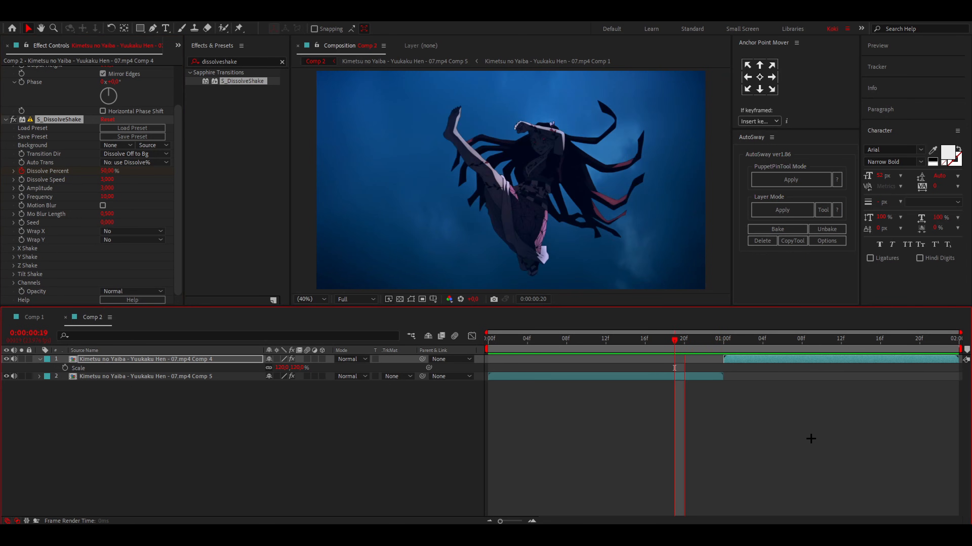
{"action": "key", "text": "space"}
{"action": "key", "text": "space"}
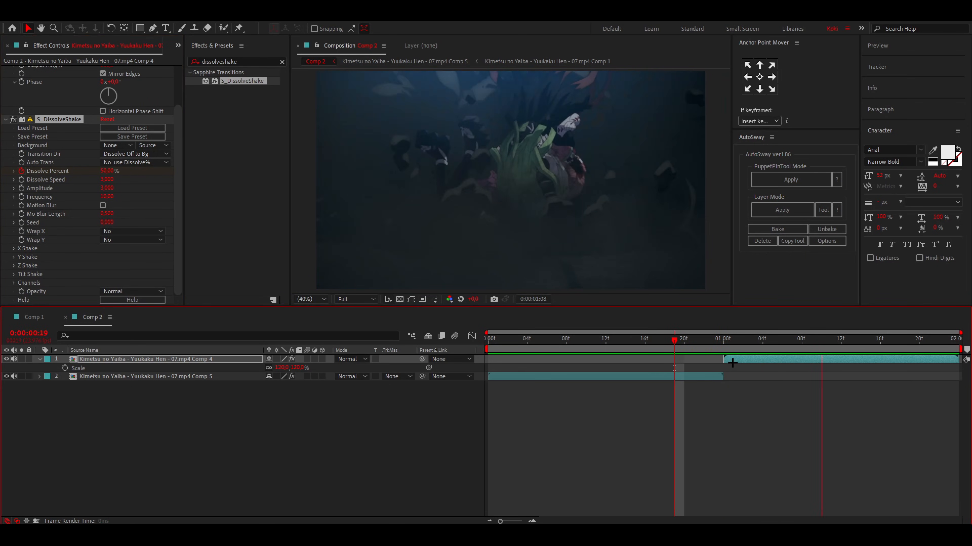
- Try a Z Rand Amp of 900 at the start of the second clip and preview the shake
{"action": "left_click", "coordinate": [724, 339]}
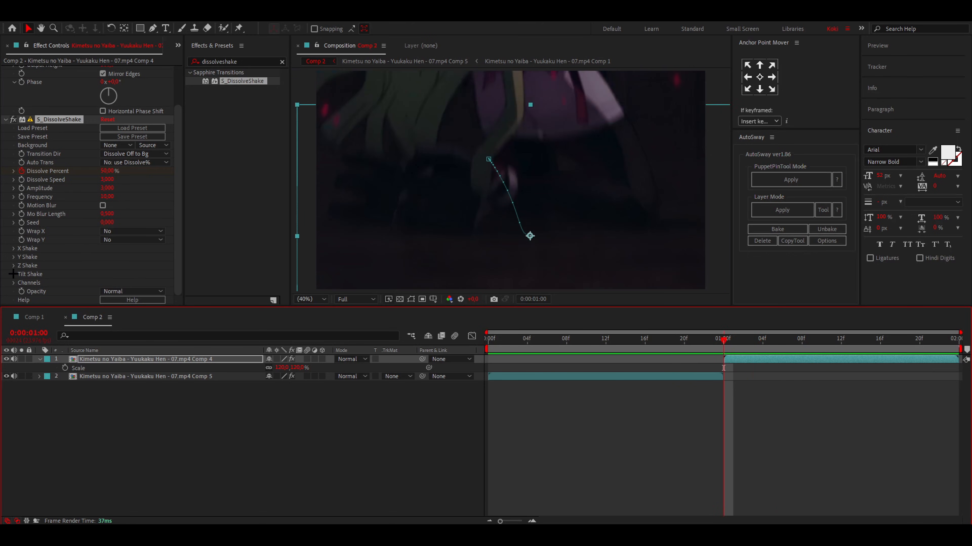
{"action": "left_click", "coordinate": [12, 266]}
{"action": "scroll", "coordinate": [77, 214], "scroll_direction": "down", "scroll_amount": 1}
{"action": "left_click", "coordinate": [108, 232]}
{"action": "type", "text": "900"}
{"action": "key", "text": "Return"}
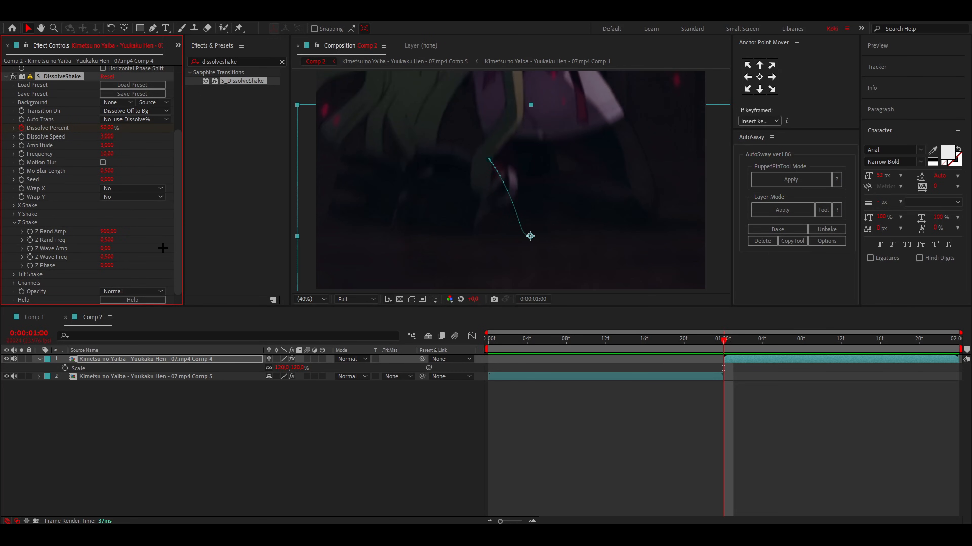
{"action": "left_click", "coordinate": [110, 240]}
{"action": "key", "text": "Return"}
{"action": "left_click", "coordinate": [754, 373]}
{"action": "key", "text": "space"}
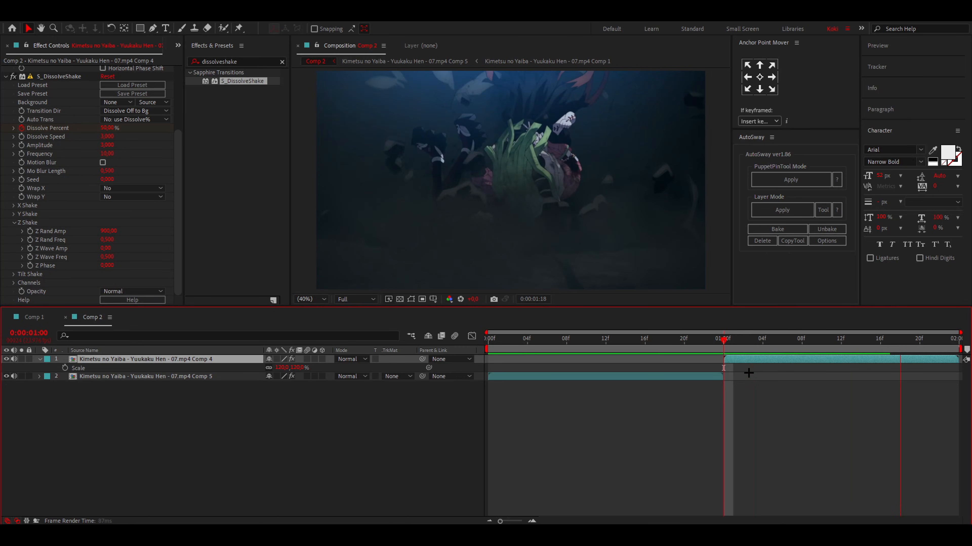
{"action": "key", "text": "space"}
- Set Z Rand Amp to 800 and Z Rand Freq to 0.7
{"action": "left_click", "coordinate": [109, 231]}
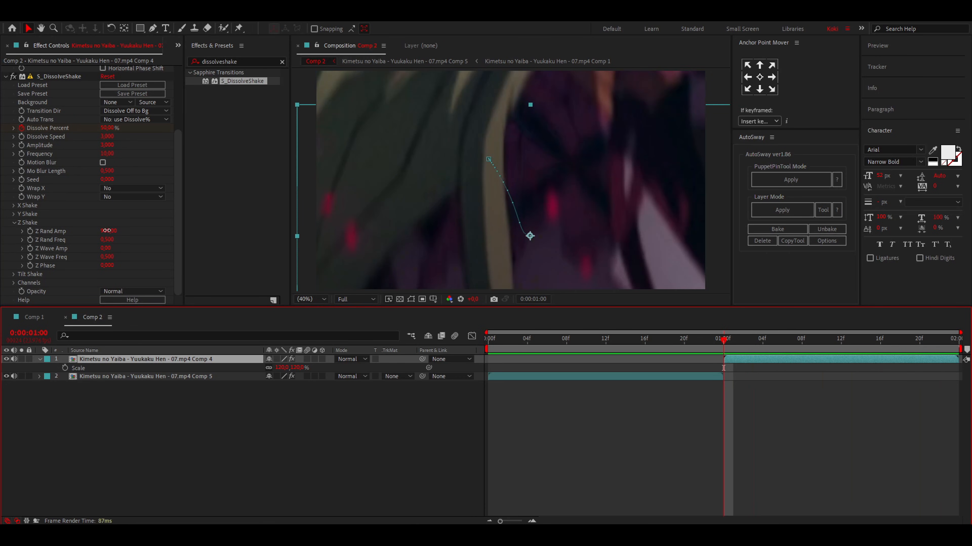
{"action": "type", "text": "800"}
{"action": "key", "text": "Return"}
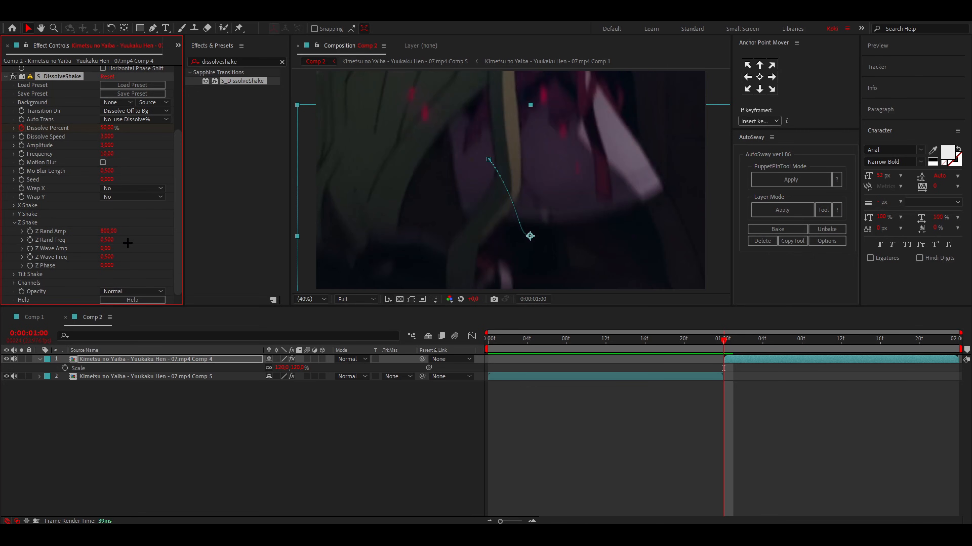
{"action": "left_click", "coordinate": [114, 240]}
{"action": "type", "text": "0,7"}
{"action": "key", "text": "Return"}
- Play back the transition from frame 21 and scrub through the first frames after the cut
{"action": "left_click", "coordinate": [694, 339]}
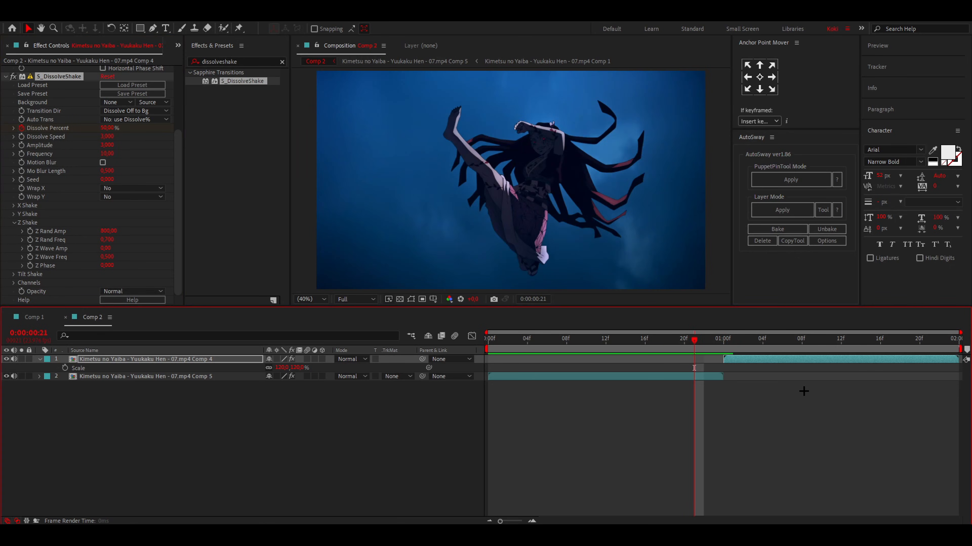
{"action": "key", "text": "space"}
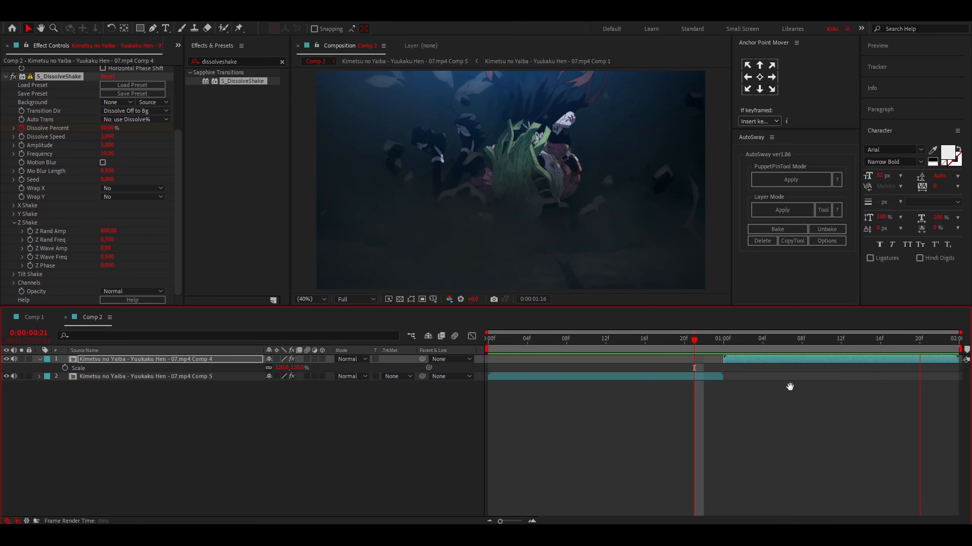
{"action": "left_click", "coordinate": [802, 340]}
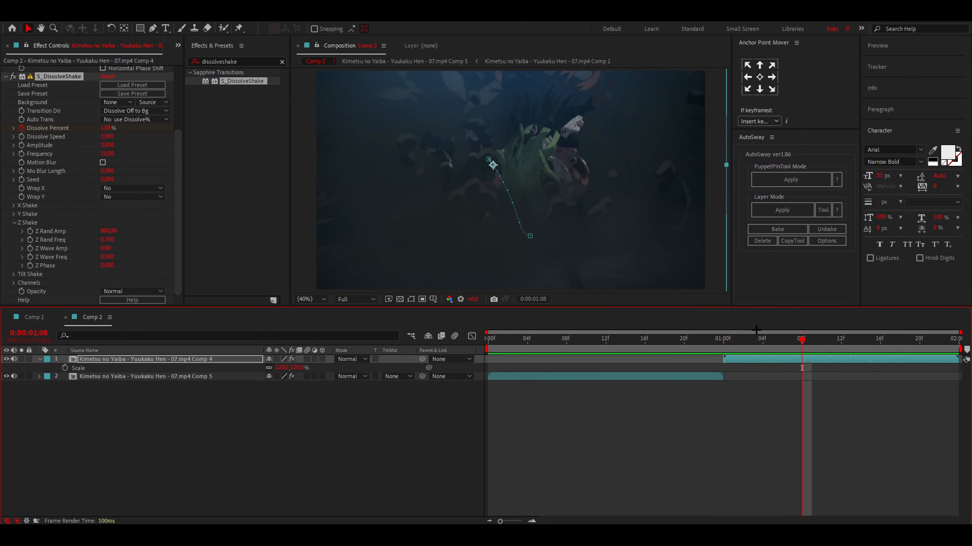
{"action": "left_click_drag", "start_coordinate": [724, 340], "coordinate": [773, 340]}
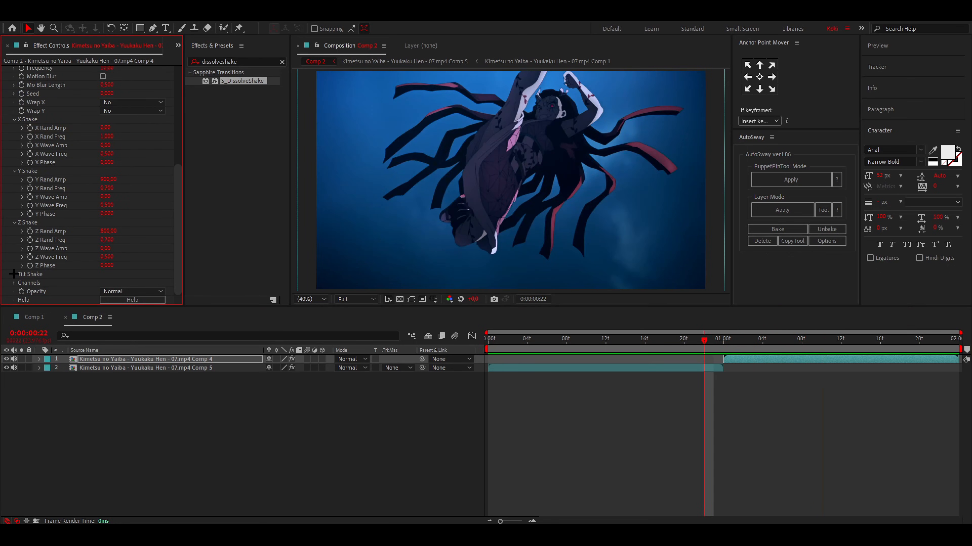
- Try raising Tilt Rand Amp to about 129 in the Tilt Shake settings, preview the shake, and undo the change
{"action": "left_click", "coordinate": [13, 274]}
{"action": "left_click_drag", "start_coordinate": [105, 282], "coordinate": [780, 303]}
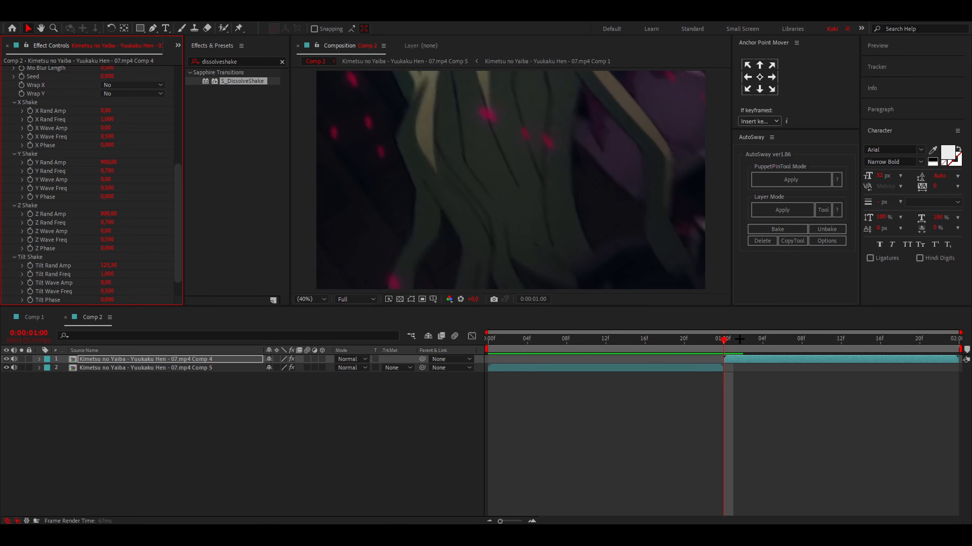
{"action": "key", "text": "space"}
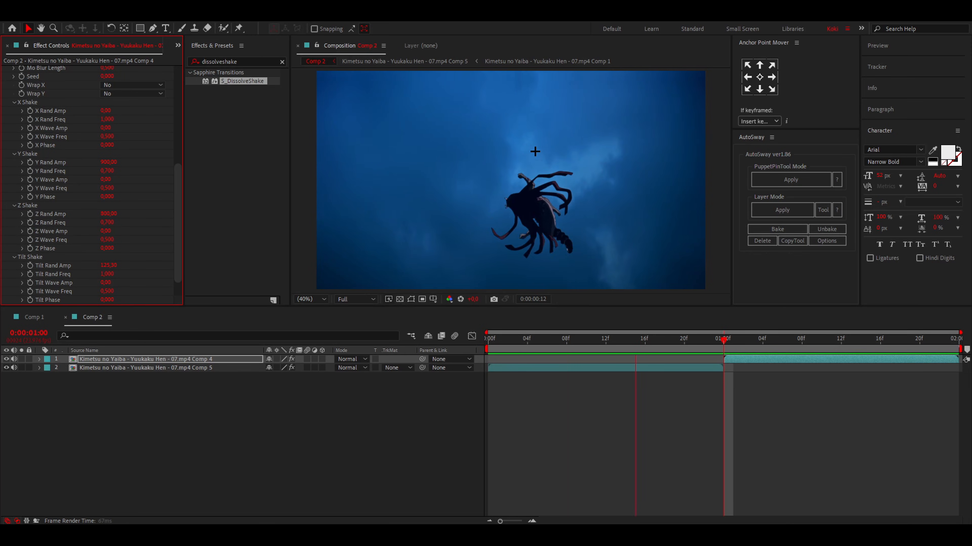
{"action": "key", "text": "space"}
{"action": "key", "text": "ctrl+z"}
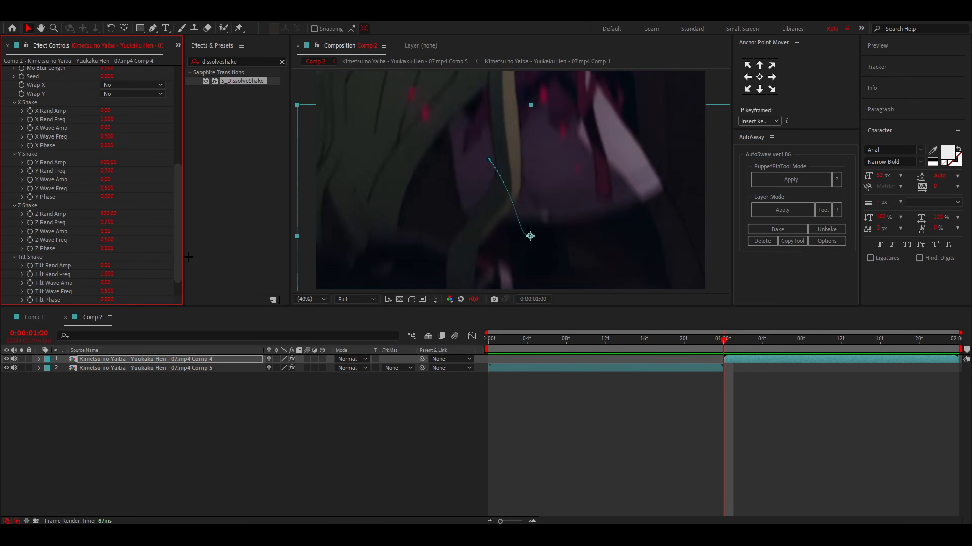
- Set Tilt Rand Amp to 20 and preview the tilting shake
{"action": "left_click", "coordinate": [104, 266]}
{"action": "type", "text": "20"}
{"action": "key", "text": "Return"}
{"action": "key", "text": "space"}
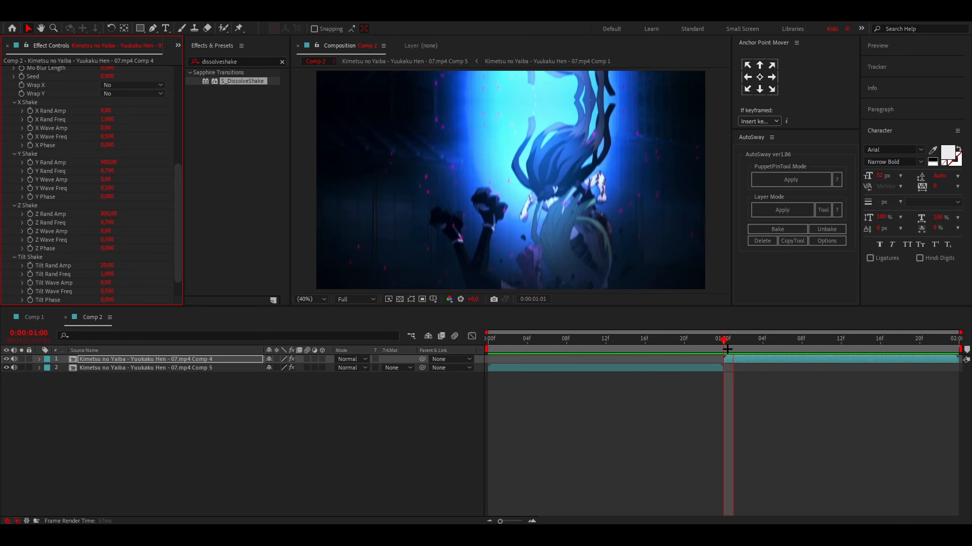
{"action": "key", "text": "space"}
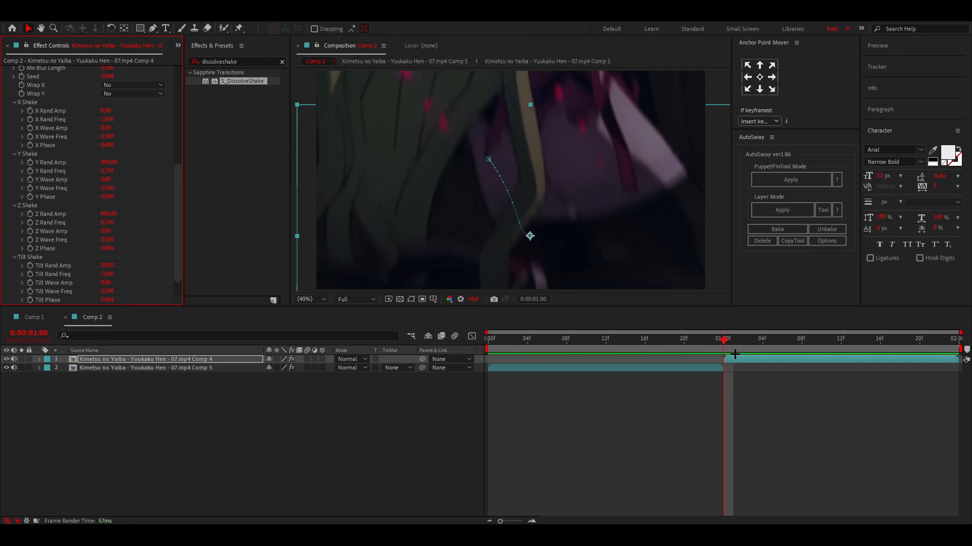
- Collapse the X, Y, Z and Tilt Shake settings groups
{"action": "left_click", "coordinate": [14, 257]}
{"action": "left_click", "coordinate": [14, 206]}
{"action": "left_click", "coordinate": [14, 214]}
{"action": "left_click", "coordinate": [14, 205]}
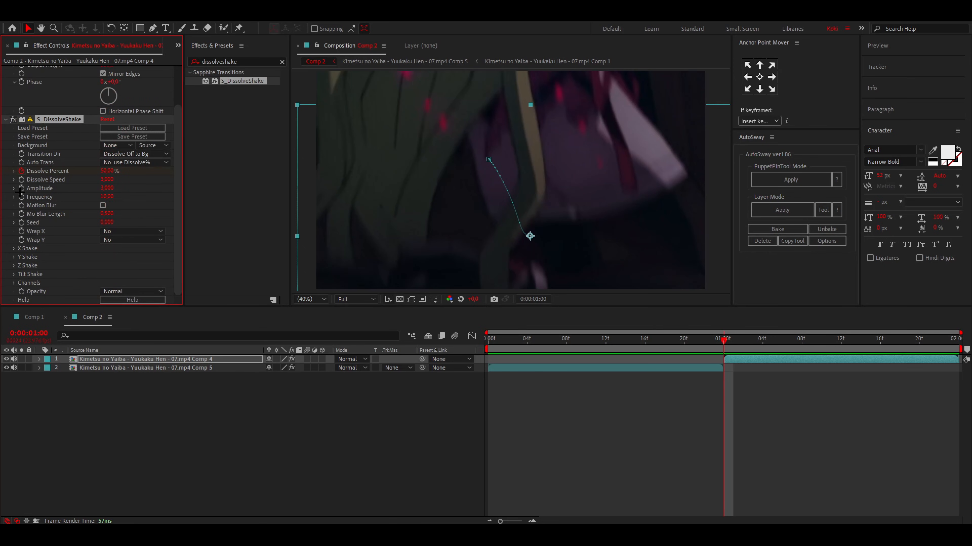
- Try an overall S_DissolveShake Frequency of 20, preview the shake, and set Frequency back to 10
{"action": "left_click", "coordinate": [109, 197]}
{"action": "type", "text": "20"}
{"action": "key", "text": "Return"}
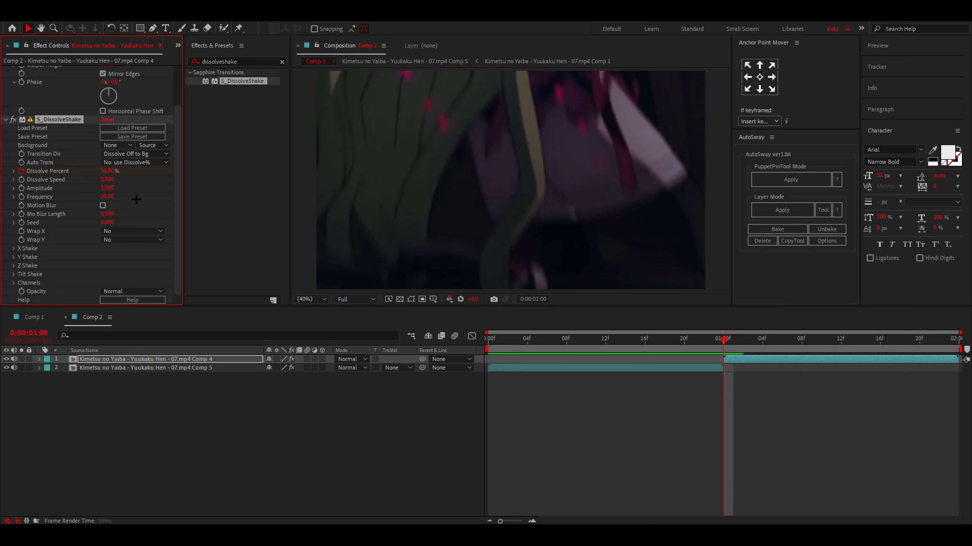
{"action": "key", "text": "space"}
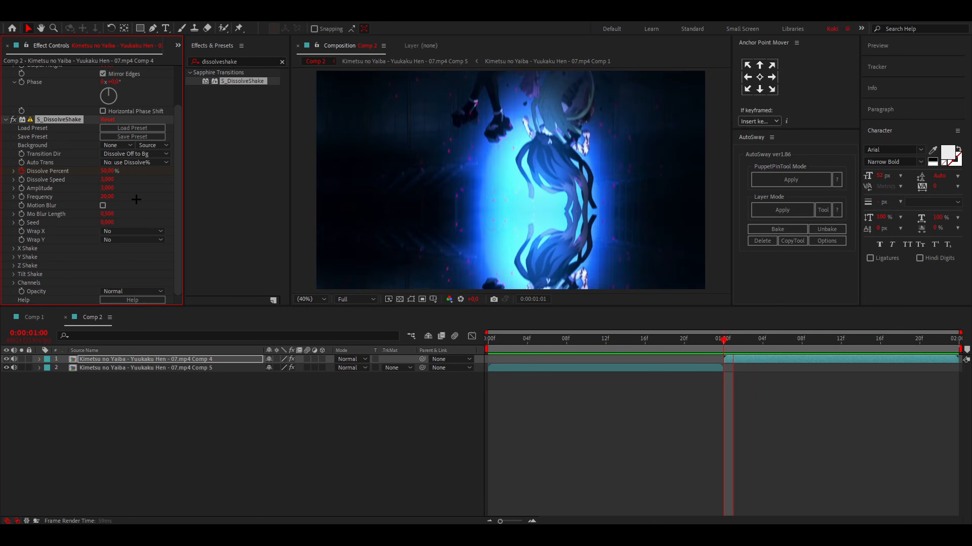
{"action": "key", "text": "space"}
{"action": "key", "text": "space"}
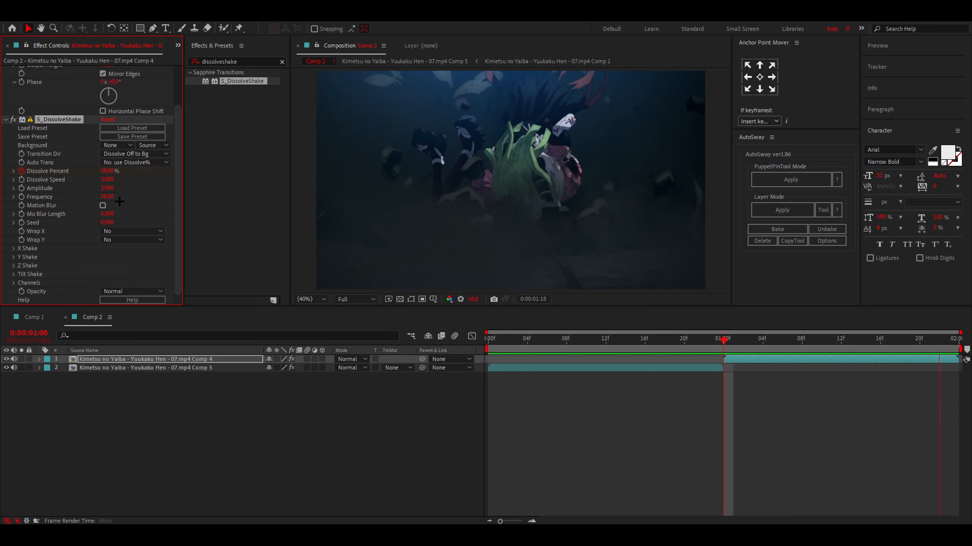
{"action": "left_click", "coordinate": [109, 198]}
{"action": "type", "text": "10"}
{"action": "key", "text": "Return"}
- Select the first clip's layer to view its effects and scrub through the frames around the cut
{"action": "left_click", "coordinate": [714, 368]}
{"action": "left_click_drag", "start_coordinate": [731, 344], "coordinate": [743, 344]}
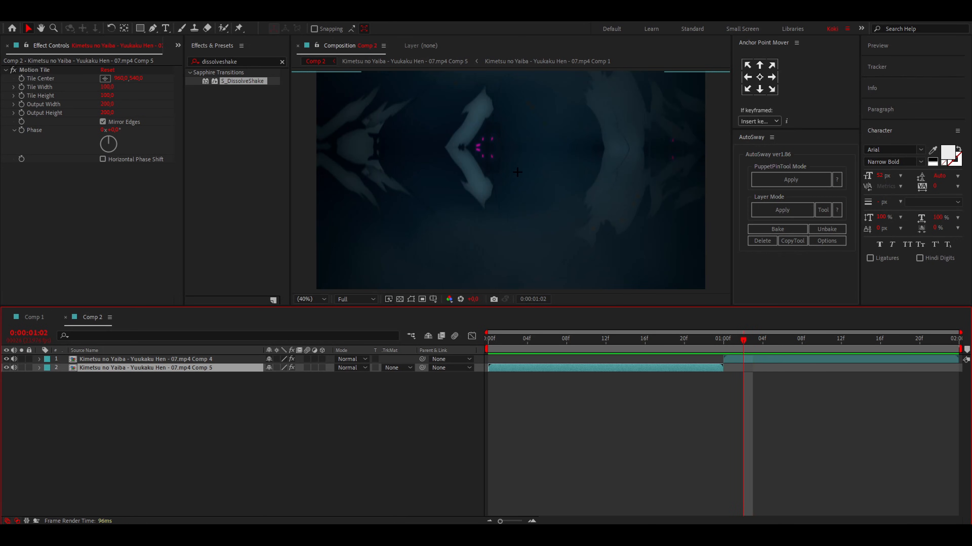
{"action": "mouse_move", "coordinate": [727, 344]}
{"action": "left_mouse_down"}
{"action": "mouse_move", "coordinate": [676, 345]}
{"action": "mouse_move", "coordinate": [772, 342]}
{"action": "mouse_move", "coordinate": [724, 343]}
{"action": "left_mouse_up"}
- Open Comp 1, inspect the second clip's effects, and play back the composition with its adjustment layers from the start
{"action": "left_click", "coordinate": [34, 317]}
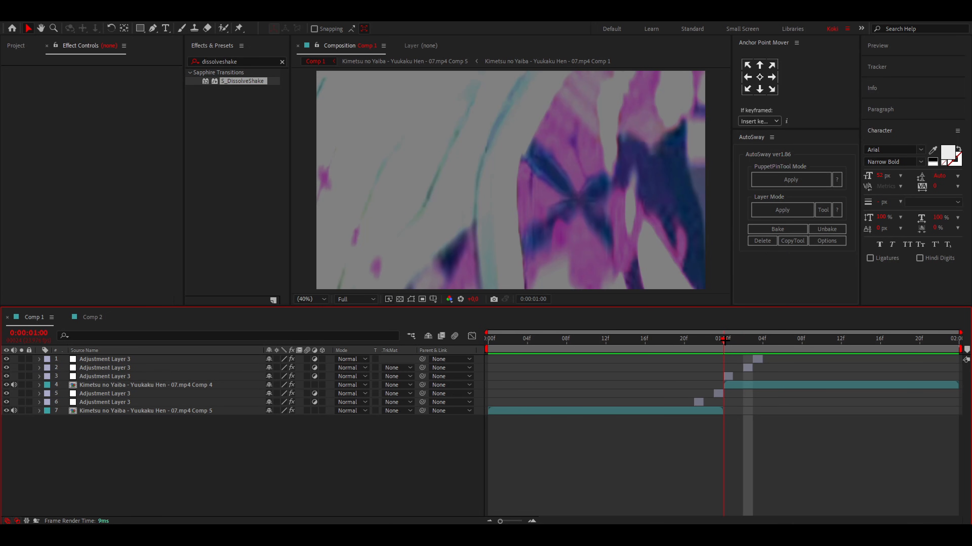
{"action": "left_click", "coordinate": [728, 377]}
{"action": "left_click", "coordinate": [683, 385]}
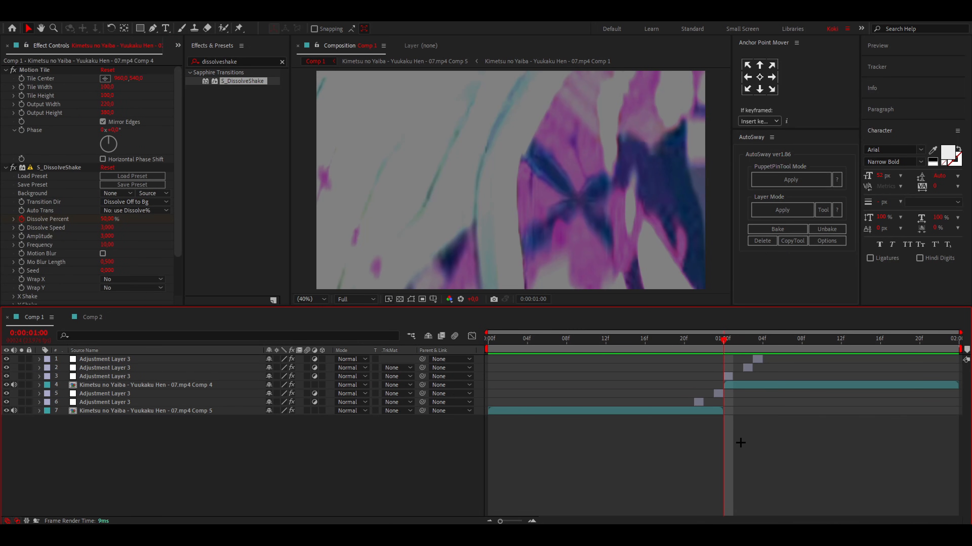
{"action": "left_click_drag", "start_coordinate": [725, 342], "coordinate": [754, 355]}
{"action": "key", "text": "Home"}
{"action": "key", "text": "space"}
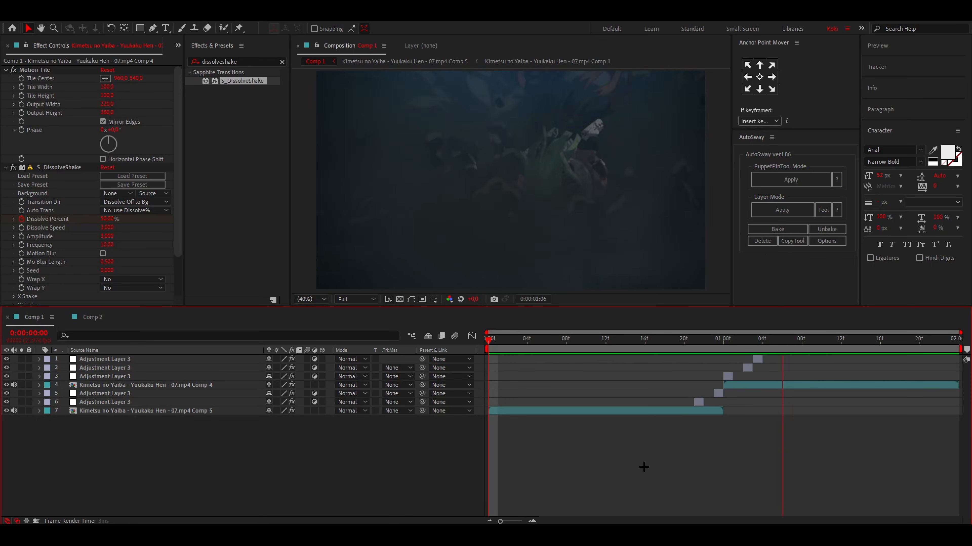